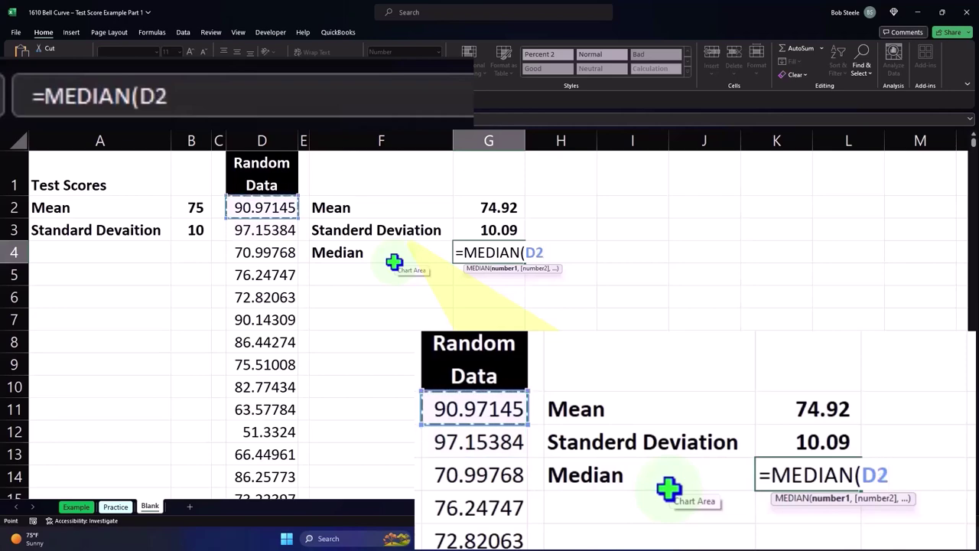
# Step: Complete the MEDIAN formula in G4 over D2:D1001 and display its result with two decimal places
pyautogui.hotkey('ctrl', 'shift', 'Down')
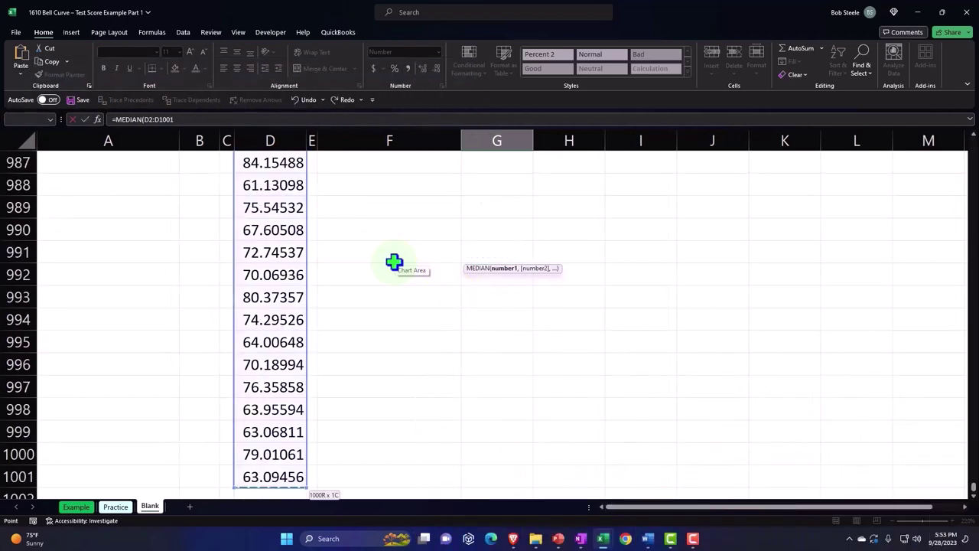
pyautogui.press('Return')
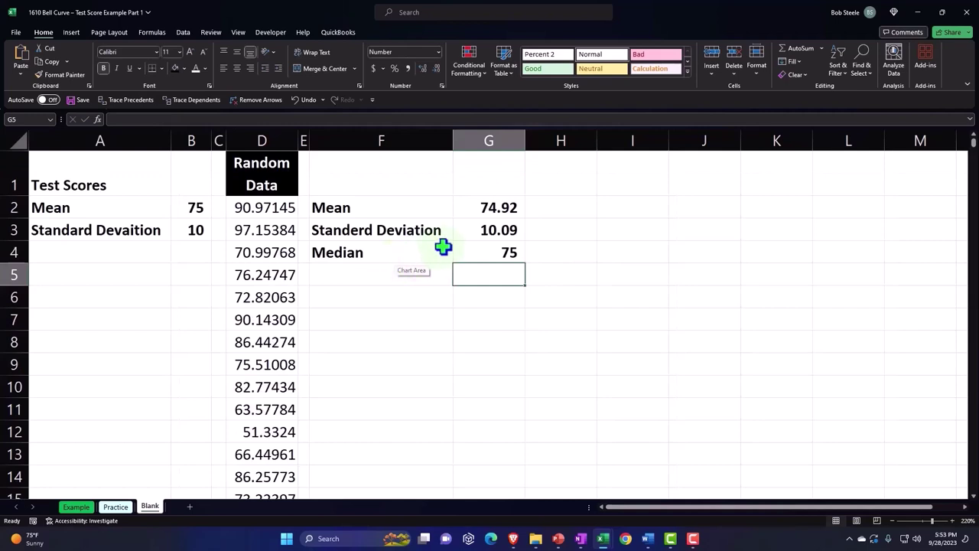
pyautogui.click(488, 252)
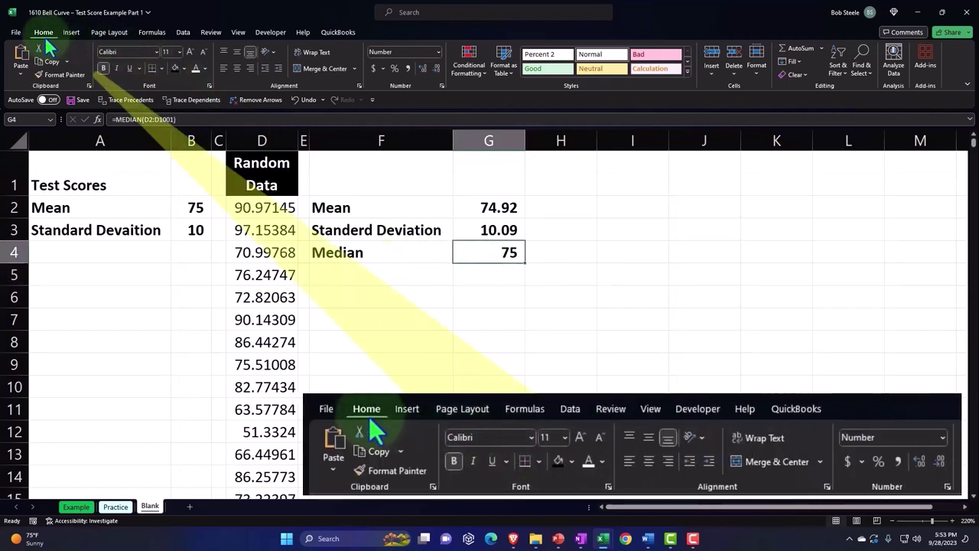
pyautogui.click(422, 69)
pyautogui.click(422, 69)
# Step: Narrow column H to a thin spacer beside the mean, standard deviation and median block
pyautogui.click(505, 208)
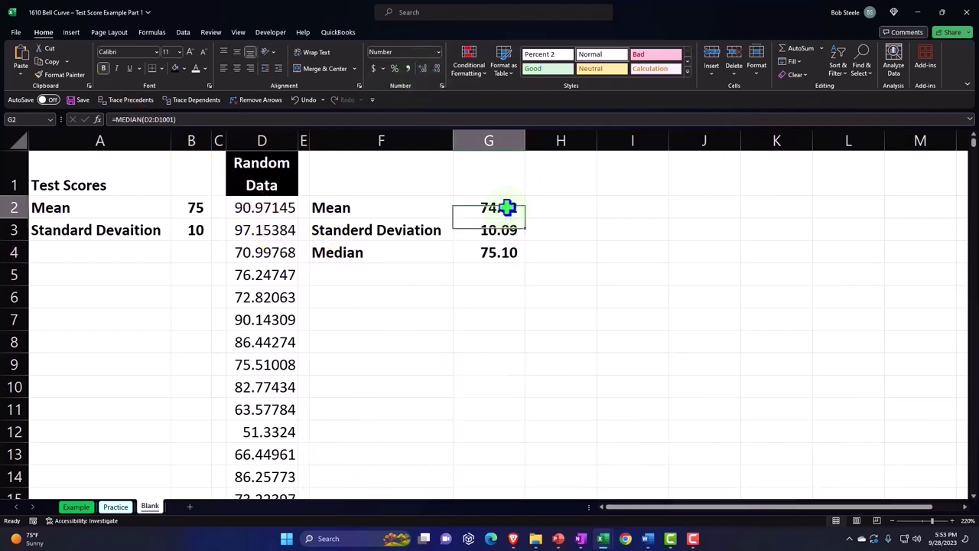
pyautogui.press('Down')
pyautogui.press('Down')
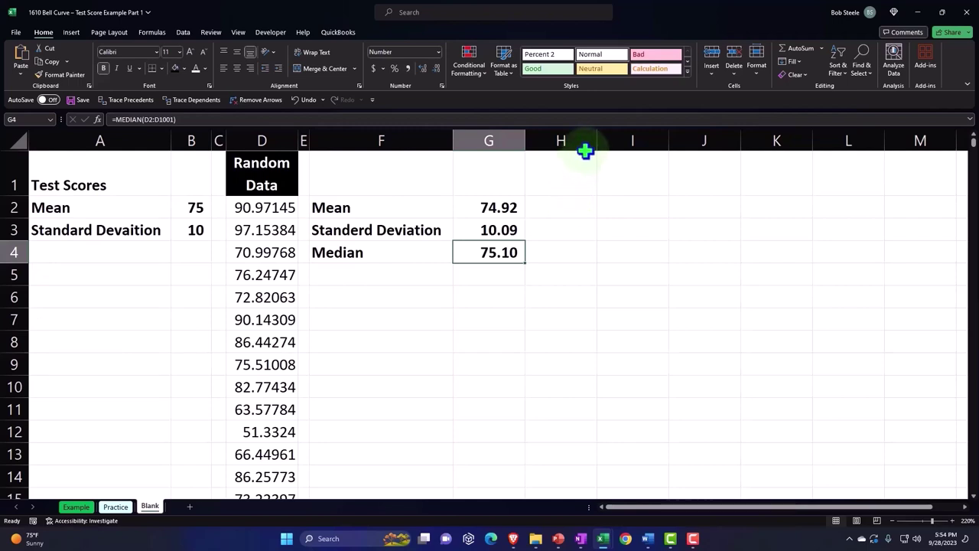
pyautogui.moveTo(595, 144); pyautogui.dragTo(543, 144)
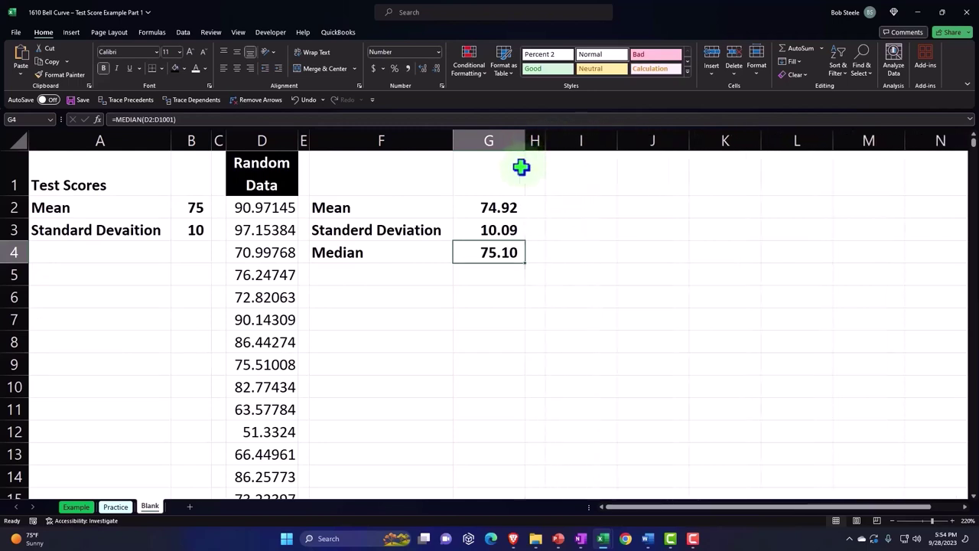
# Step: Insert a histogram chart from the Random Data in column D, including its header
pyautogui.click(261, 185)
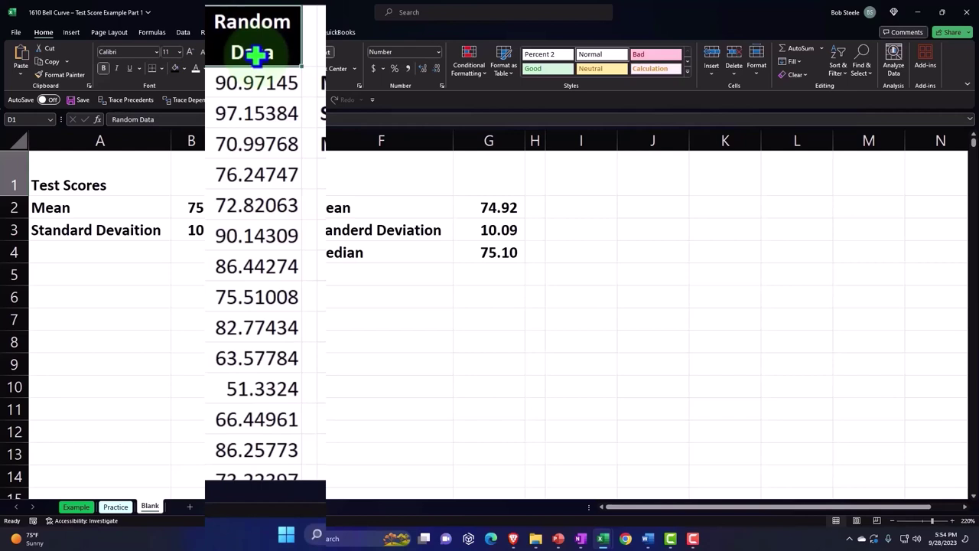
pyautogui.hotkey('ctrl', 'shift', 'Down')
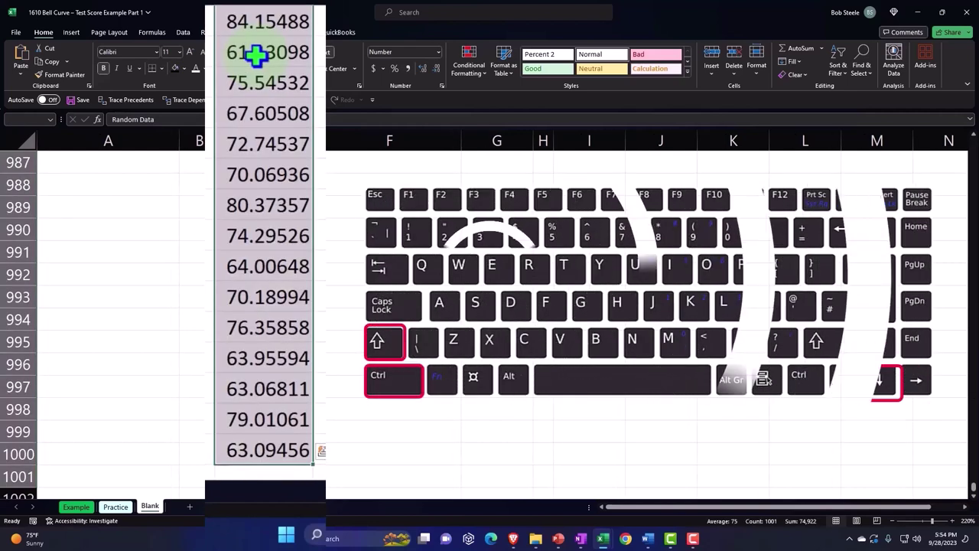
pyautogui.hotkey('ctrl', 'BackSpace')
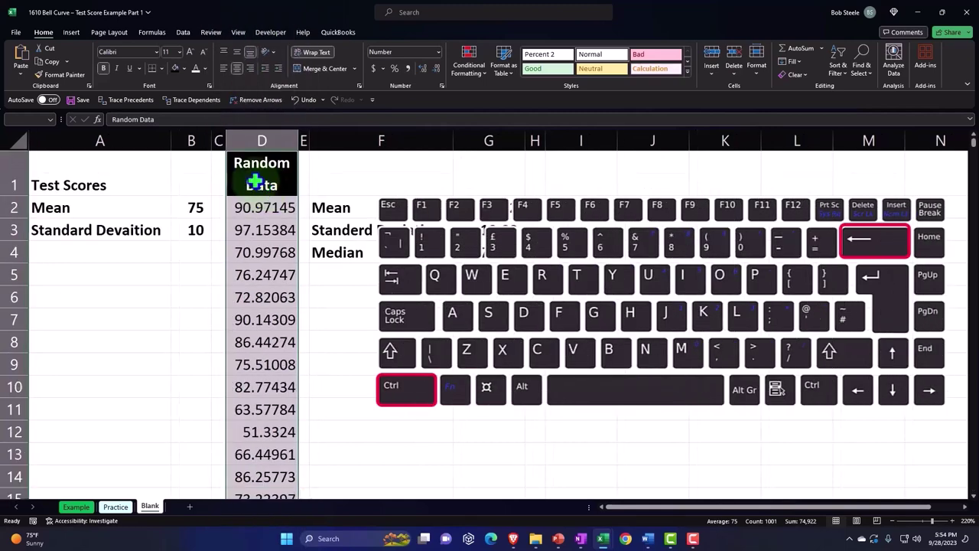
pyautogui.click(76, 33)
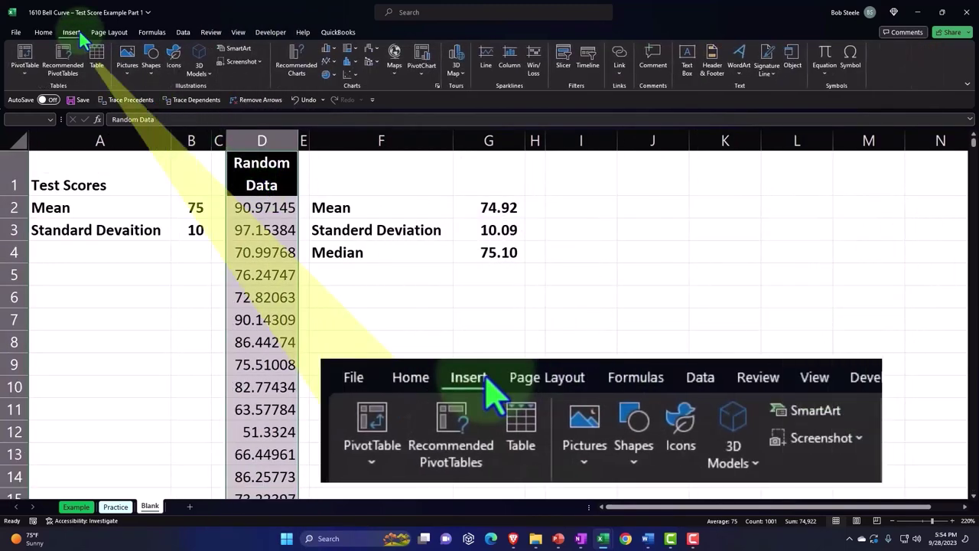
pyautogui.click(356, 65)
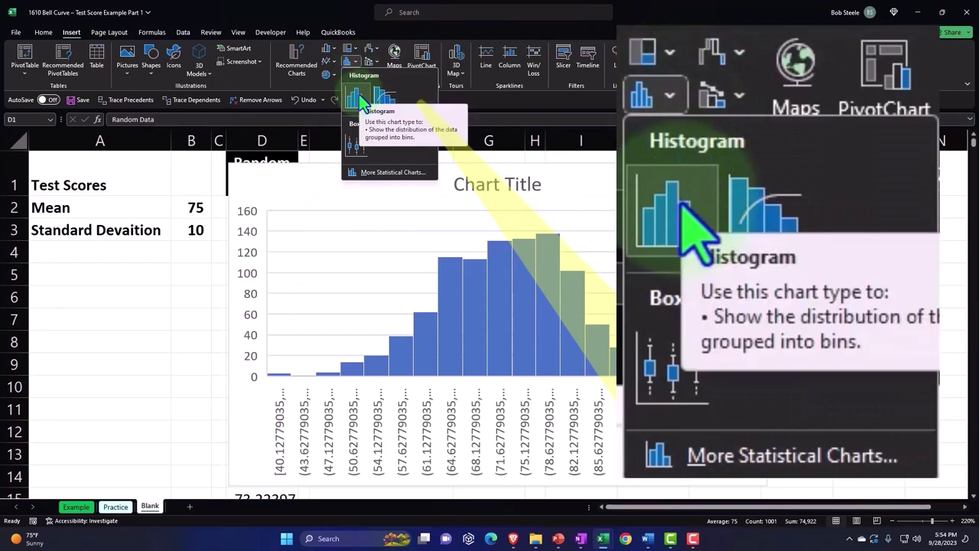
pyautogui.click(359, 99)
# Step: Place the histogram below the statistics, starting at row 5 of column F, and enlarge it toward column M
pyautogui.moveTo(299, 181); pyautogui.dragTo(368, 290)
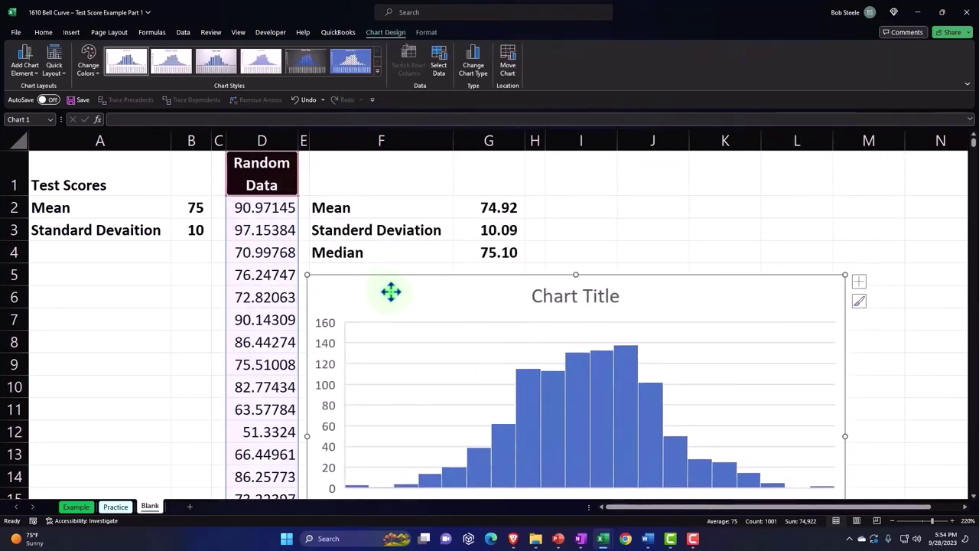
pyautogui.scroll(-1, 391, 290)
pyautogui.scroll(-2, 391, 289)
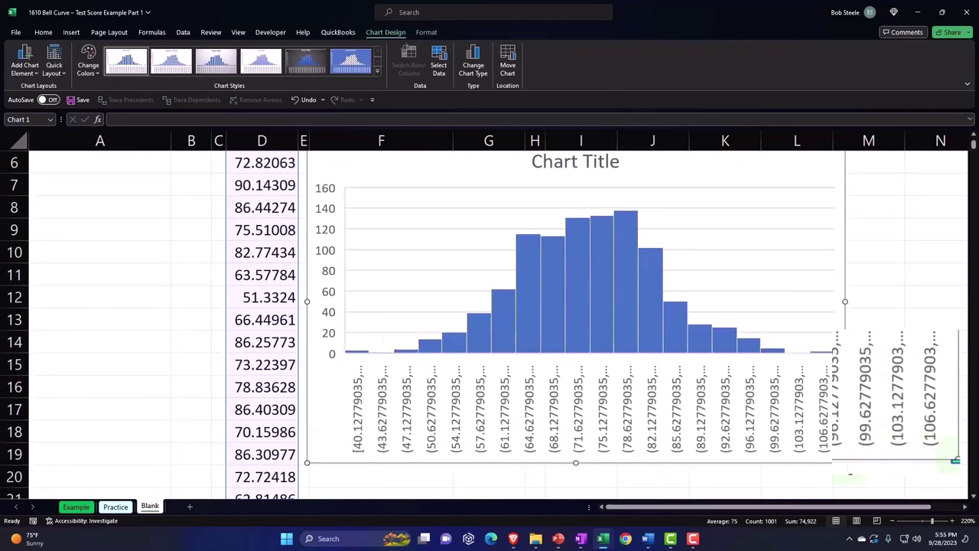
pyautogui.moveTo(845, 463); pyautogui.dragTo(914, 472)
pyautogui.scroll(-2, 900, 428)
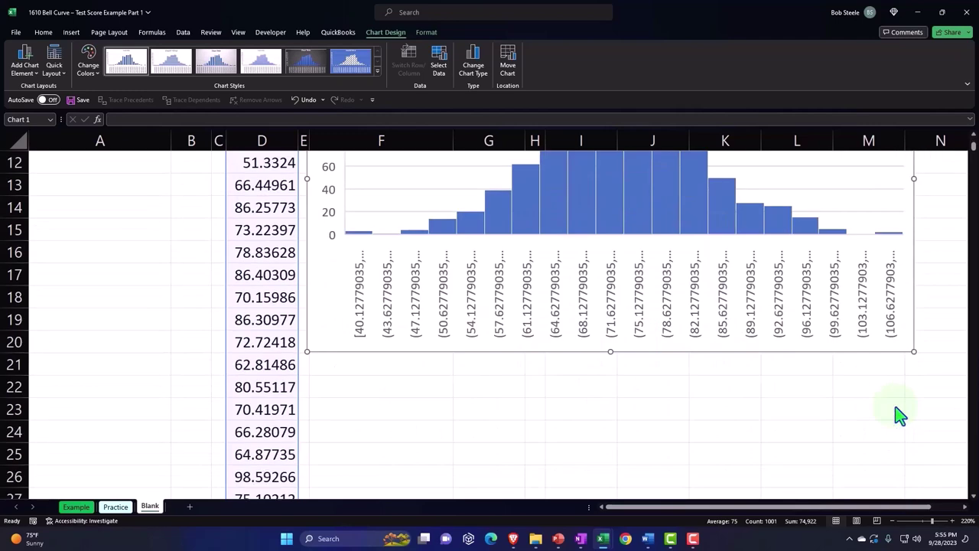
pyautogui.moveTo(915, 350); pyautogui.dragTo(925, 415)
pyautogui.scroll(4, 601, 415)
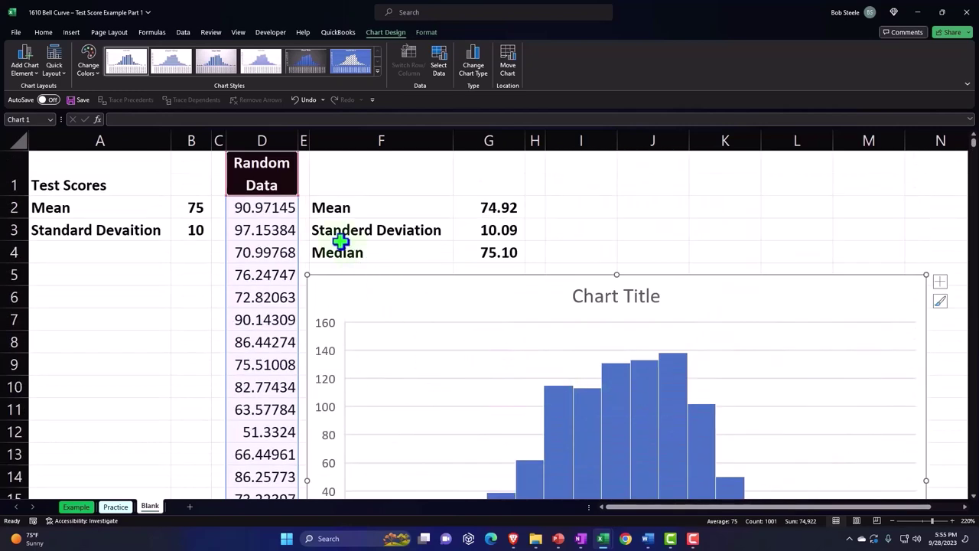
# Step: Format column D as Currency with two decimals, no symbol, and negative numbers in red parentheses
pyautogui.click(256, 141)
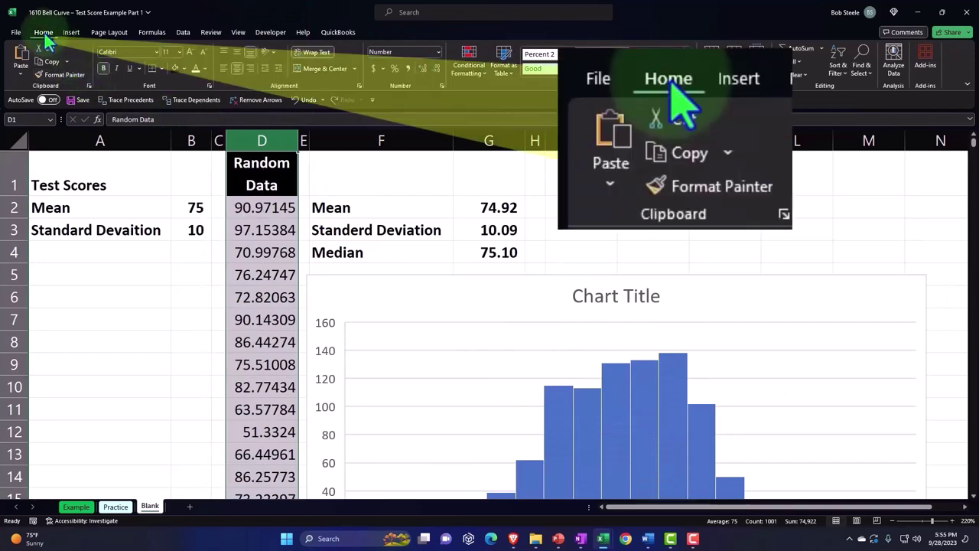
pyautogui.rightClick(231, 246)
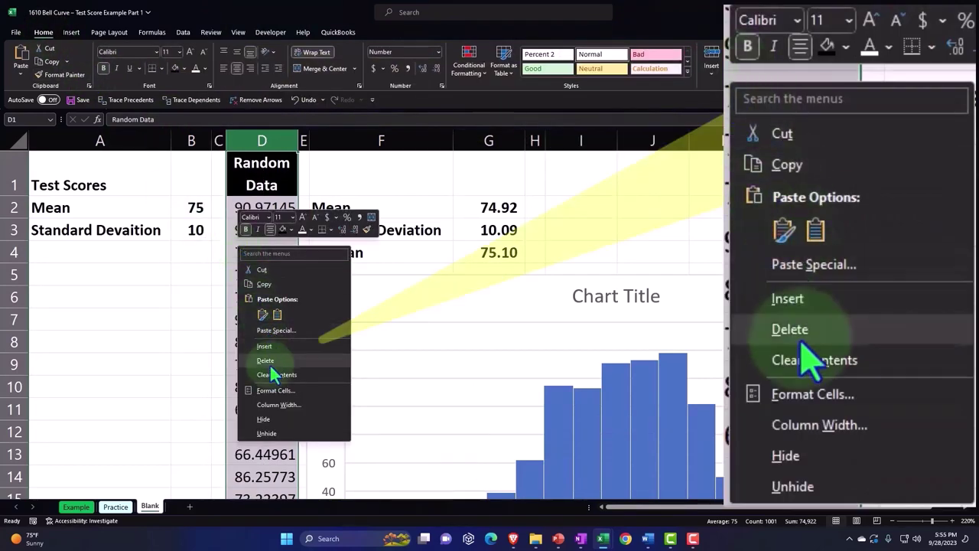
pyautogui.click(273, 391)
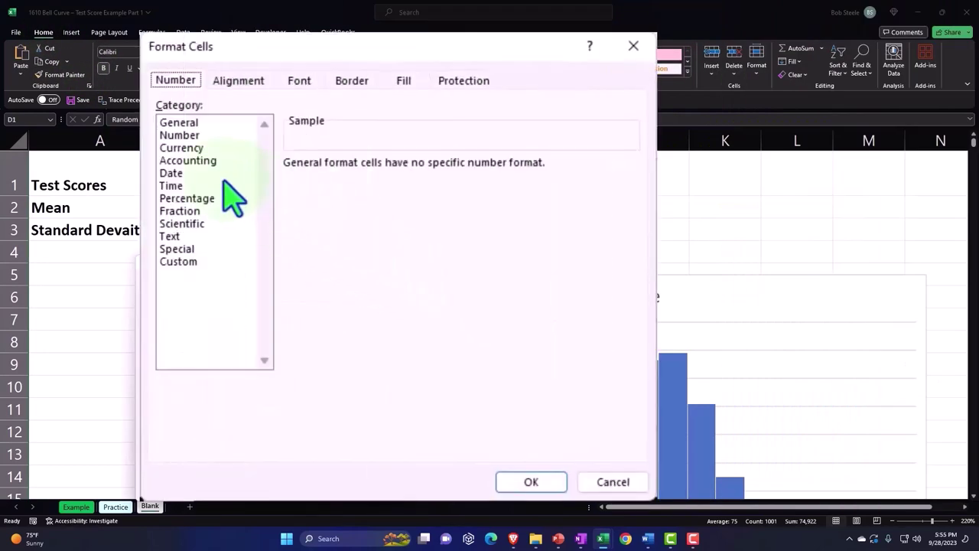
pyautogui.click(184, 149)
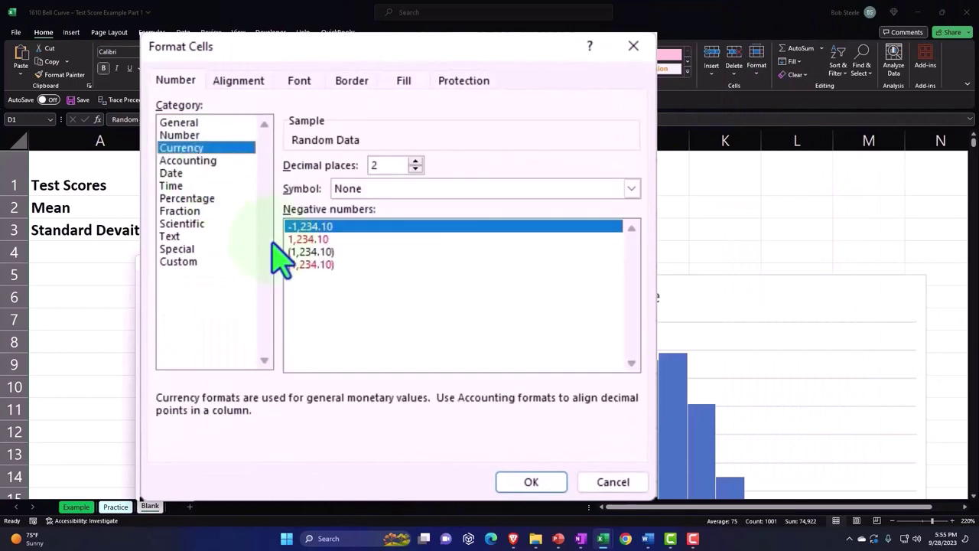
pyautogui.click(310, 264)
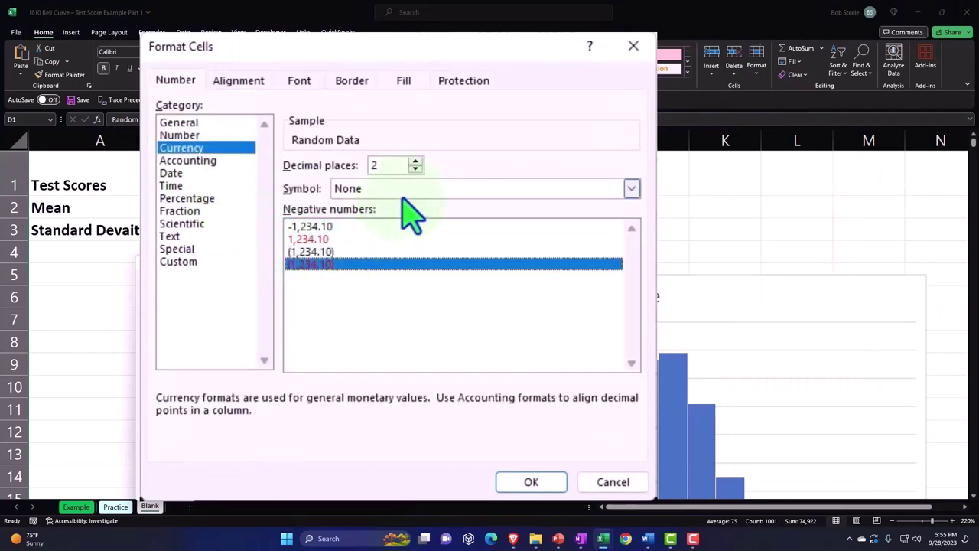
pyautogui.click(529, 481)
# Step: Review the histogram's score ranges along the horizontal axis and delete the chart title
pyautogui.scroll(-3, 405, 423)
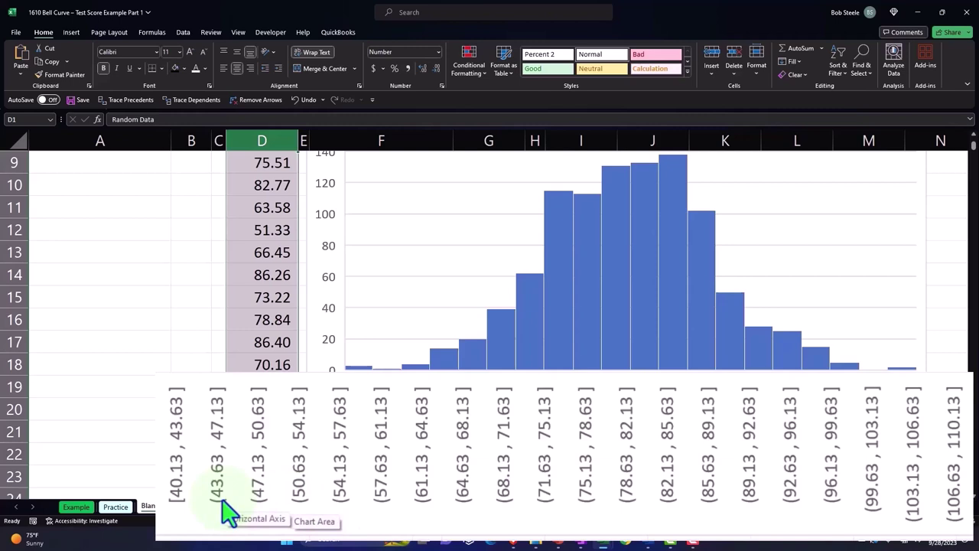
pyautogui.scroll(1, 223, 508)
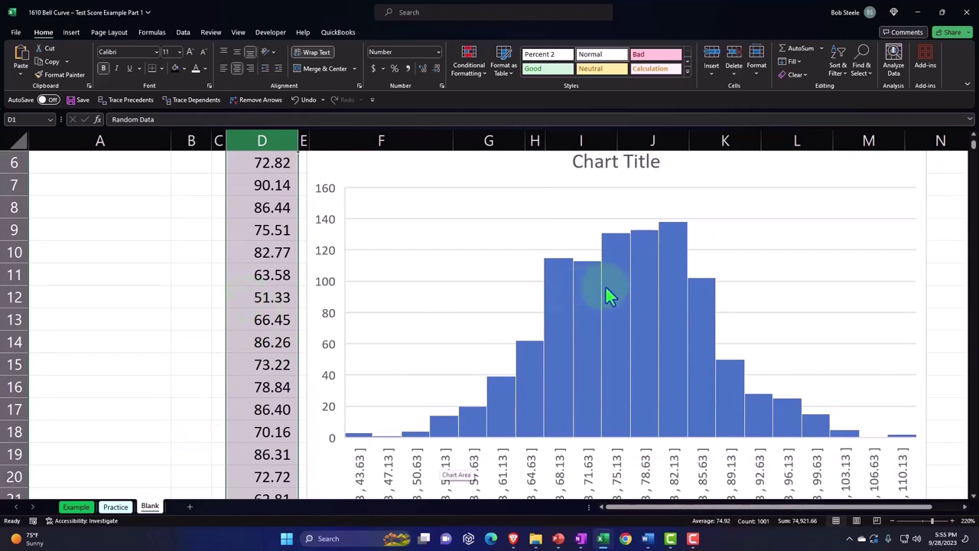
pyautogui.moveTo(606, 290)
pyautogui.scroll(-1, 618, 325)
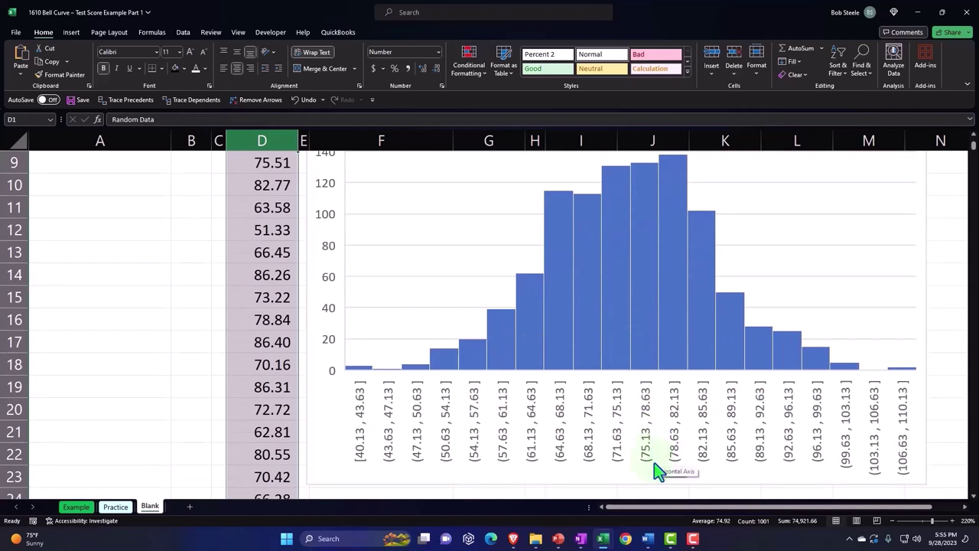
pyautogui.scroll(1, 654, 470)
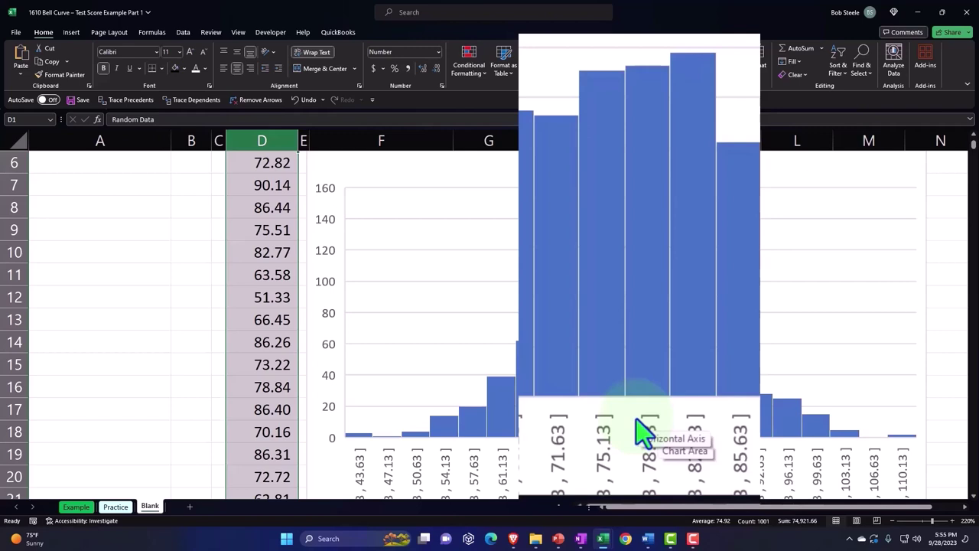
pyautogui.scroll(1, 645, 434)
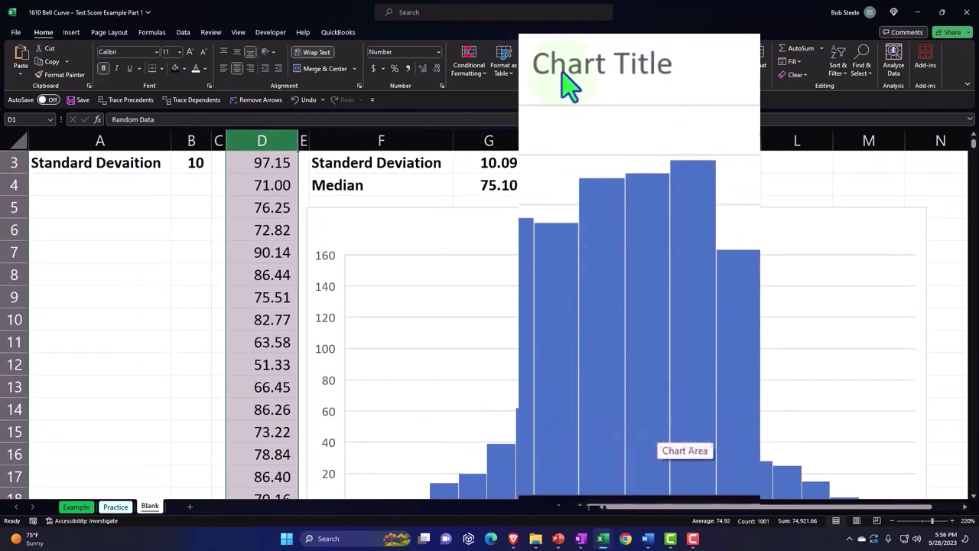
pyautogui.click(589, 231)
pyautogui.press('Delete')
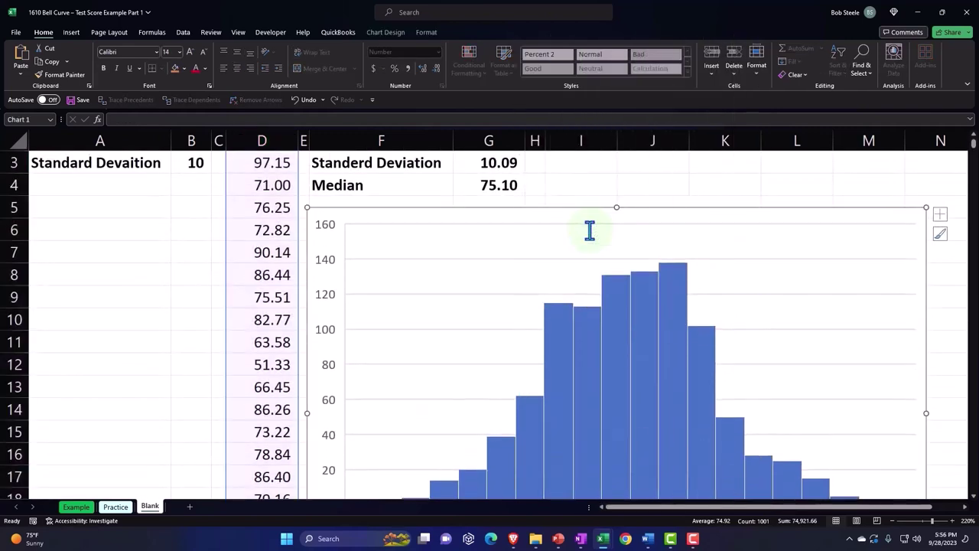
# Step: Move the histogram far across the sheet so its upper corner sits in row 1 of column T
pyautogui.scroll(-1, 586, 243)
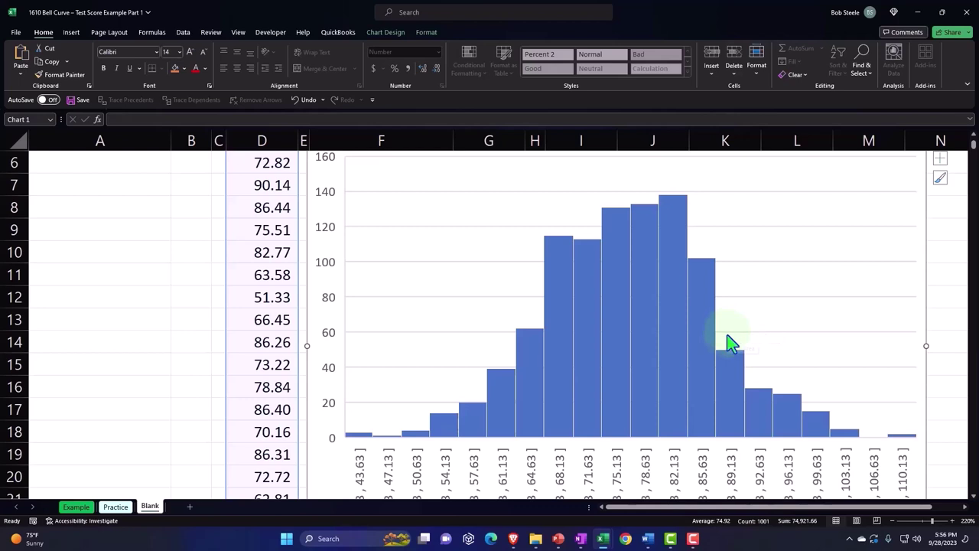
pyautogui.scroll(1, 732, 340)
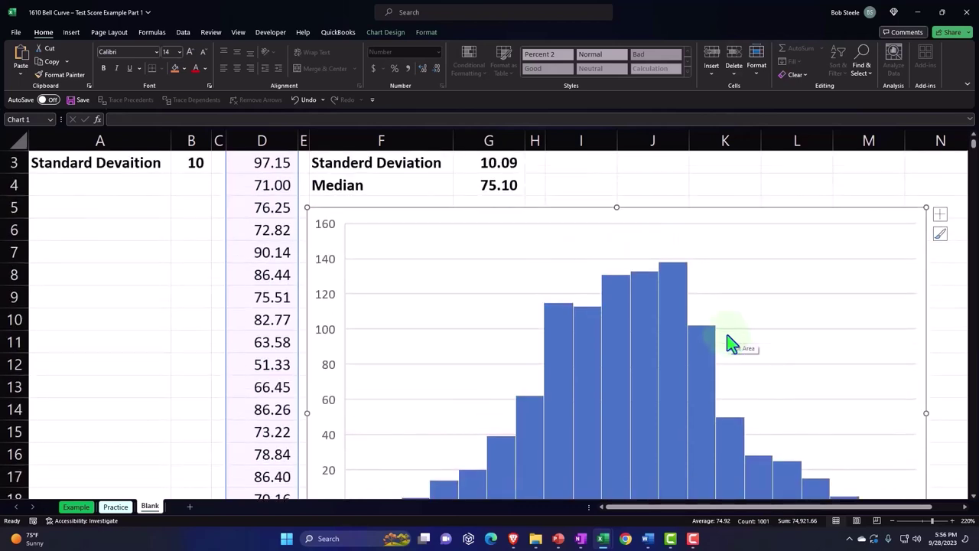
pyautogui.scroll(1, 732, 342)
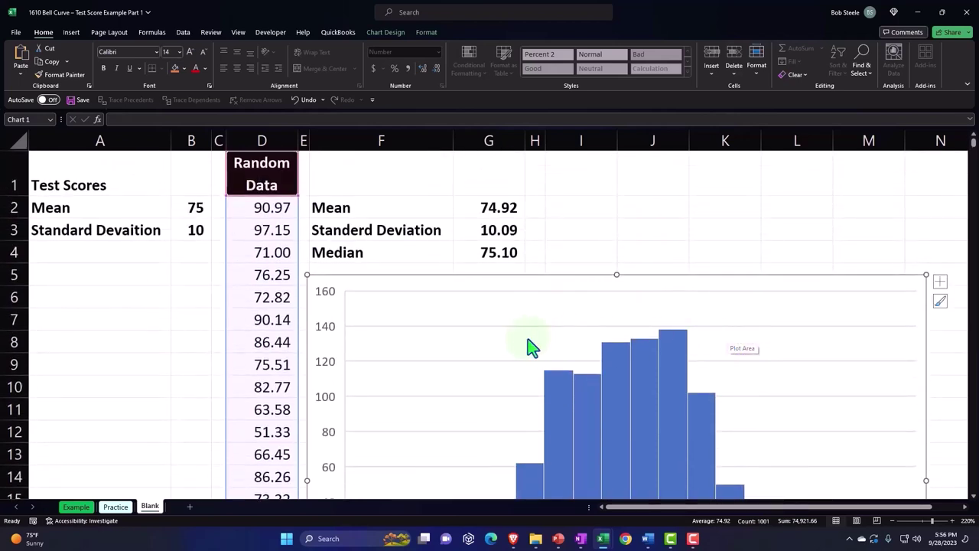
pyautogui.moveTo(345, 291); pyautogui.dragTo(788, 246)
pyautogui.moveTo(737, 506); pyautogui.dragTo(758, 506)
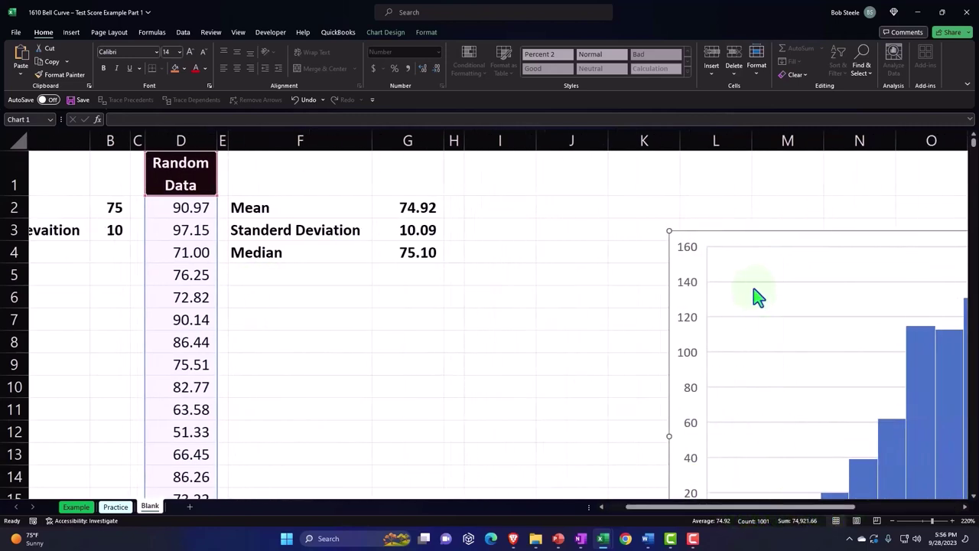
pyautogui.moveTo(729, 242)
pyautogui.mouseDown()
pyautogui.moveTo(959, 205)
pyautogui.moveTo(727, 239)
pyautogui.mouseUp()
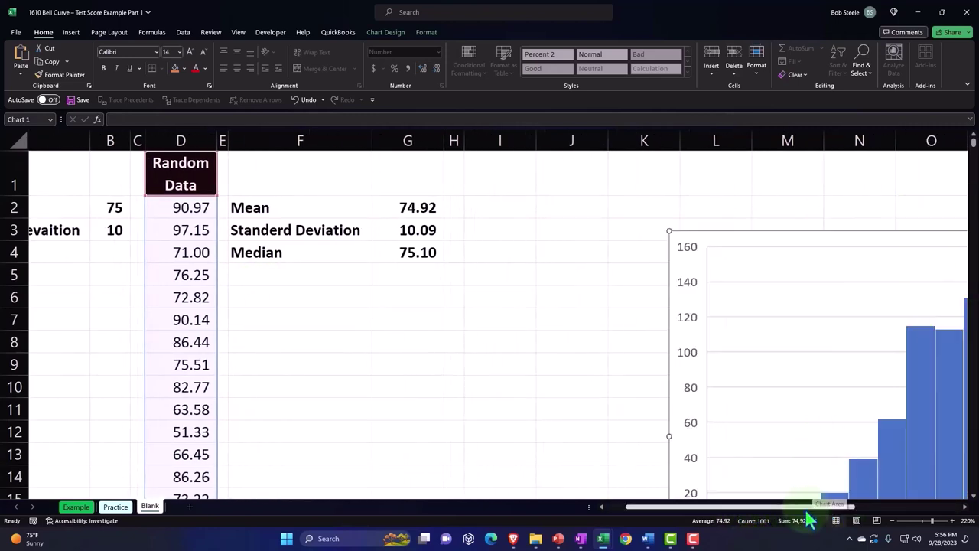
pyautogui.moveTo(814, 507); pyautogui.dragTo(965, 492)
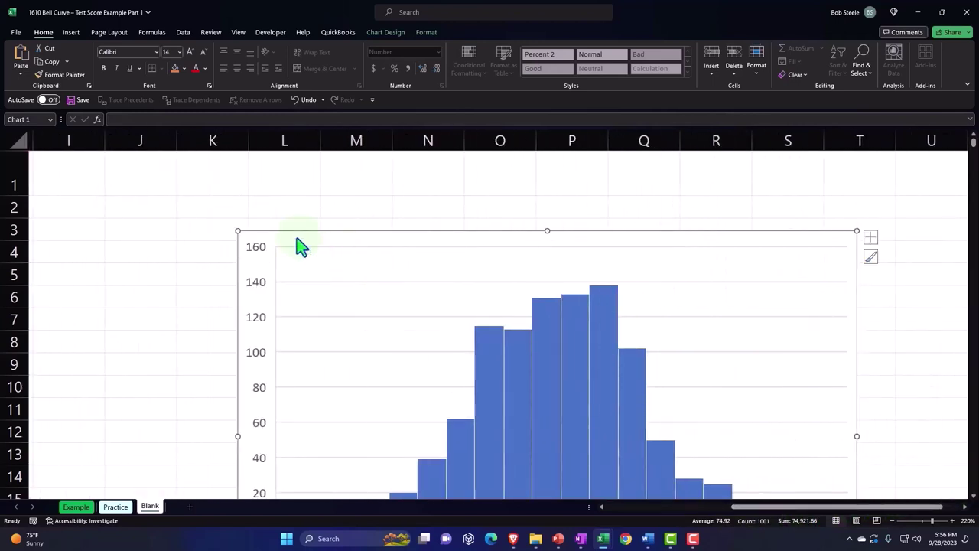
pyautogui.moveTo(308, 236); pyautogui.dragTo(929, 166)
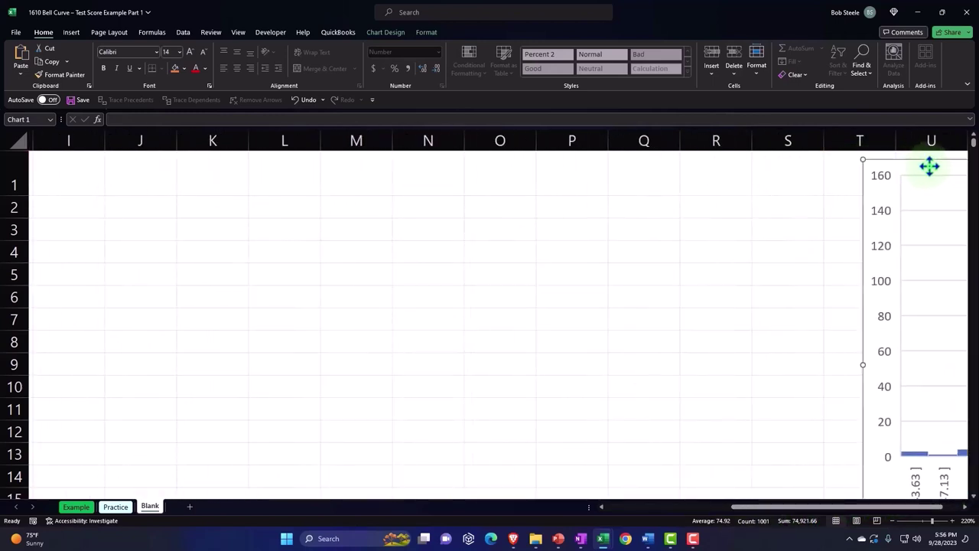
# Step: Enter the headers X in cell I1 and P(X) in cell J1
pyautogui.click(616, 232)
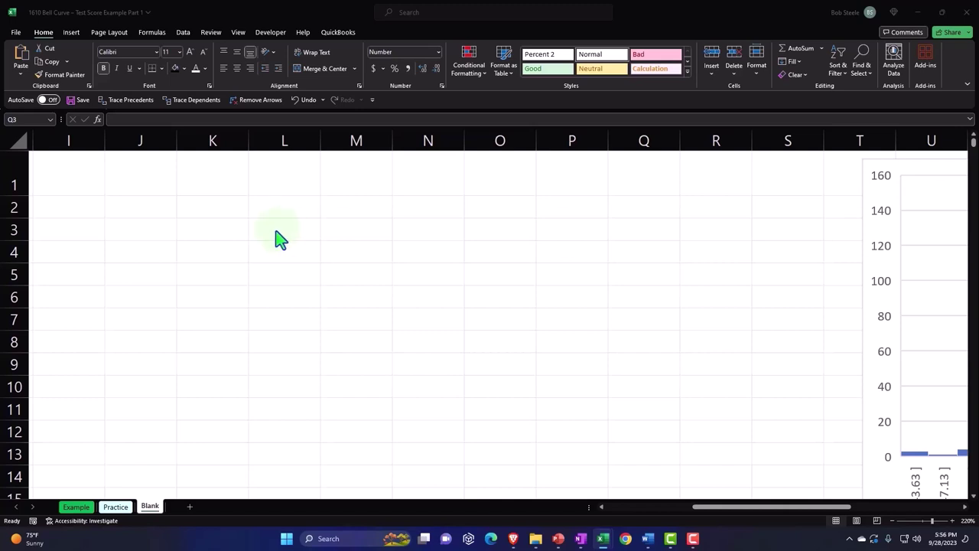
pyautogui.click(257, 184)
pyautogui.press('Left')
pyautogui.press('Left')
pyautogui.press('Left')
pyautogui.press('Left')
pyautogui.press('Left')
pyautogui.press('Left')
pyautogui.press('Left')
pyautogui.press('Left')
pyautogui.press('Left')
pyautogui.press('Left')
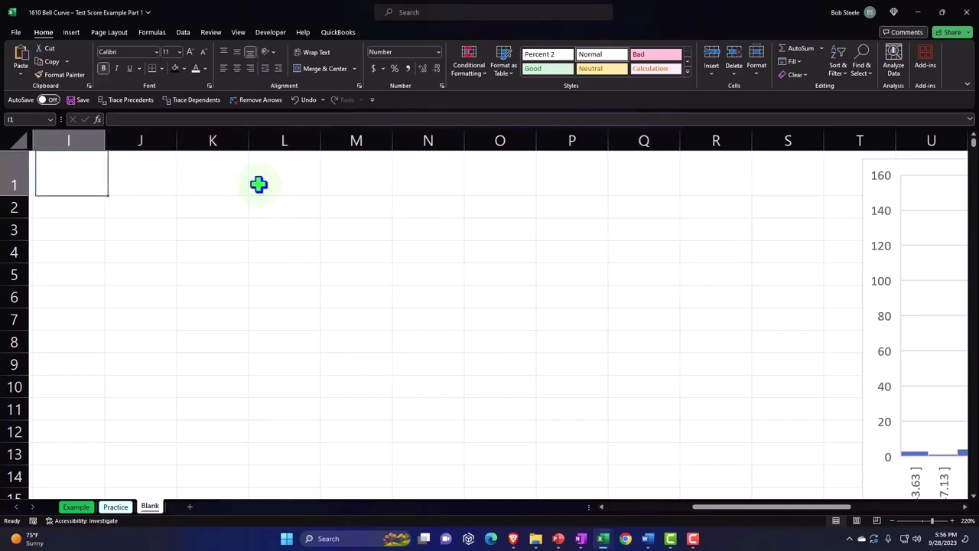
pyautogui.press('Left')
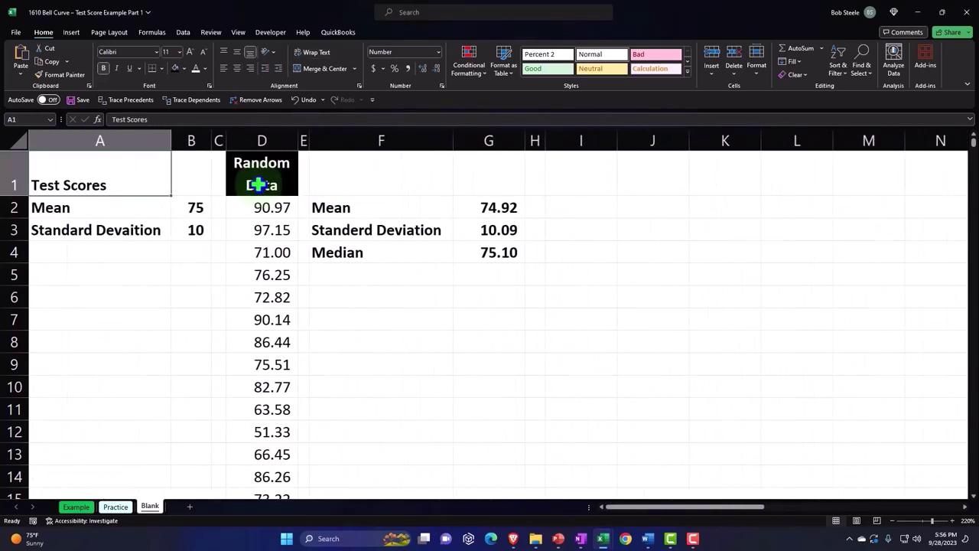
pyautogui.press('Right')
pyautogui.press('Right')
pyautogui.press('Right')
pyautogui.press('Right')
pyautogui.press('Right')
pyautogui.press('Right')
pyautogui.press('Right')
pyautogui.press('Right')
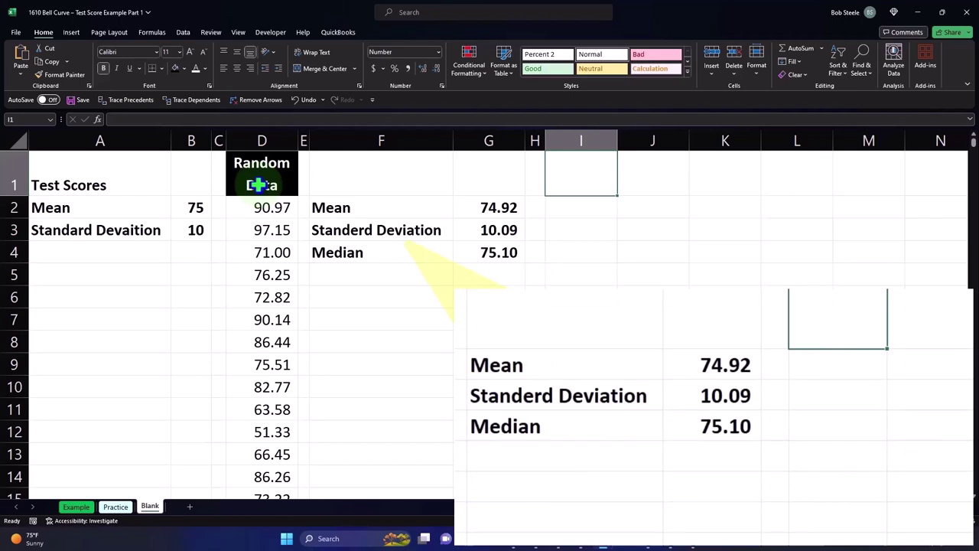
pyautogui.write('X')
pyautogui.press('Tab')
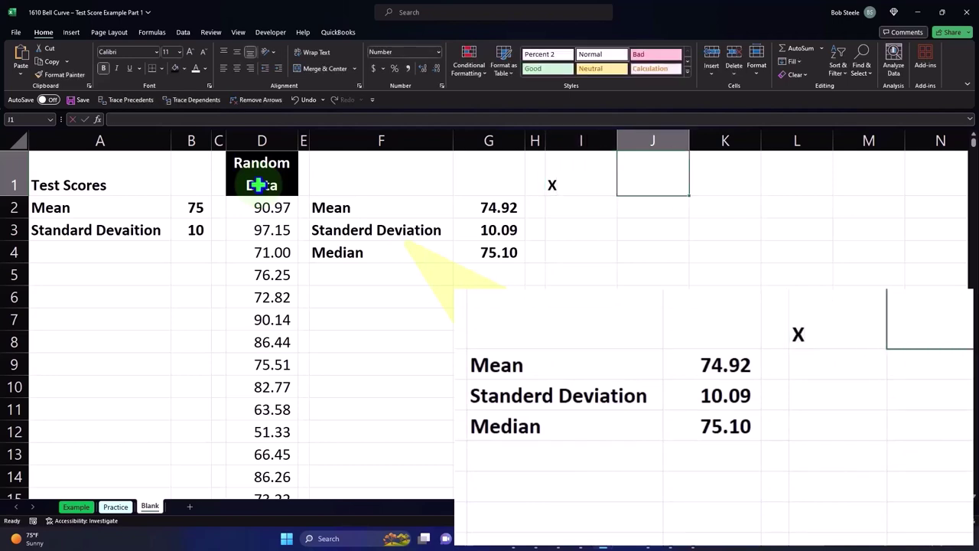
pyautogui.write('P')
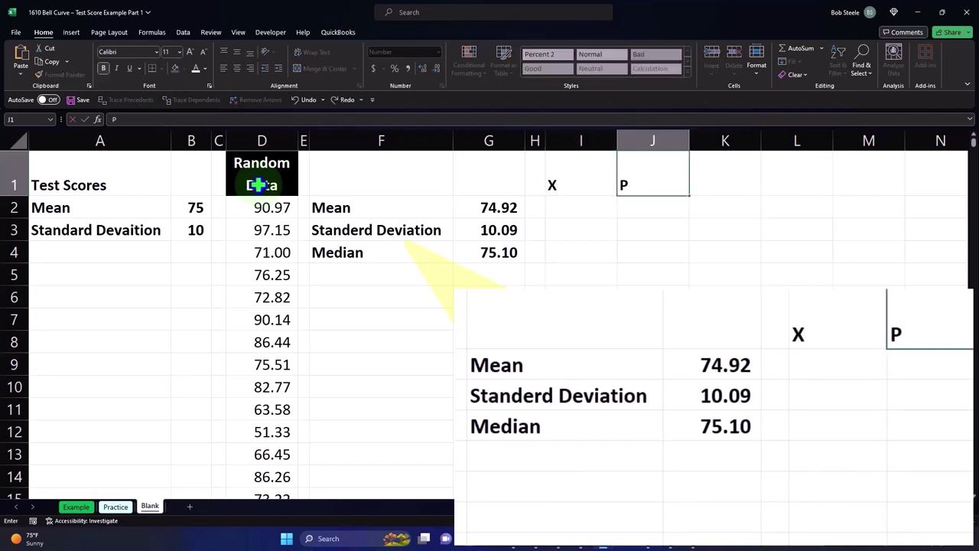
pyautogui.write('(X)')
pyautogui.press('Tab')
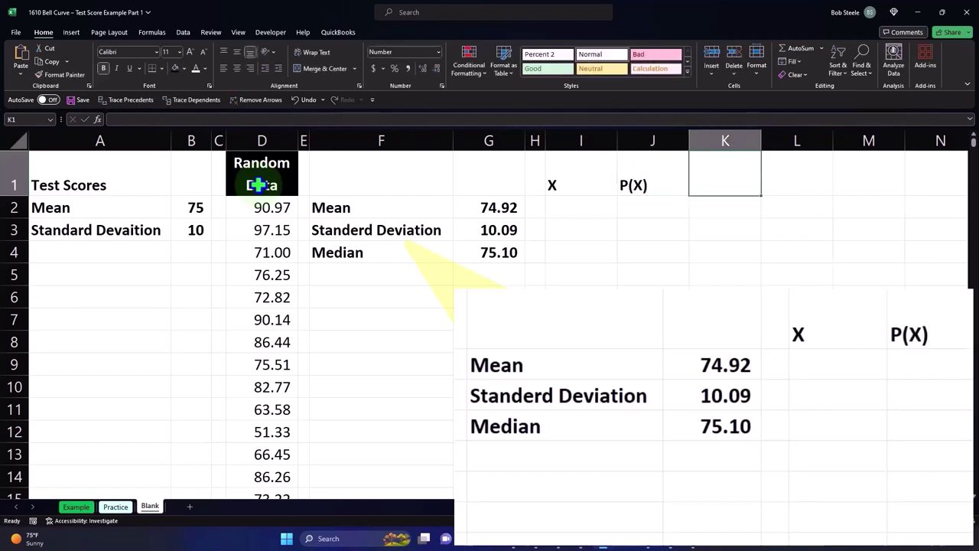
# Step: Format the X and P(X) headers with black fill, white text and centred alignment, and narrow column I to about half its width
pyautogui.moveTo(572, 185); pyautogui.dragTo(623, 182)
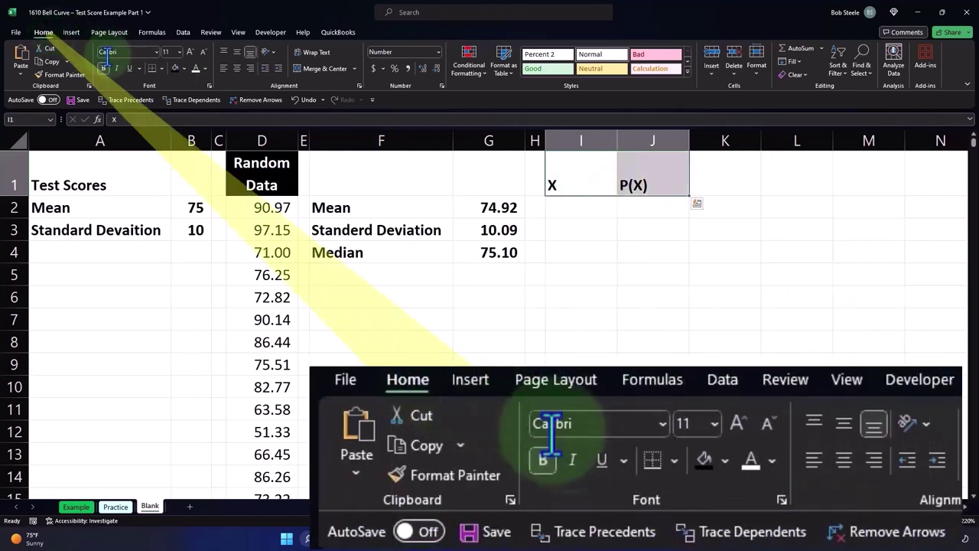
pyautogui.click(175, 69)
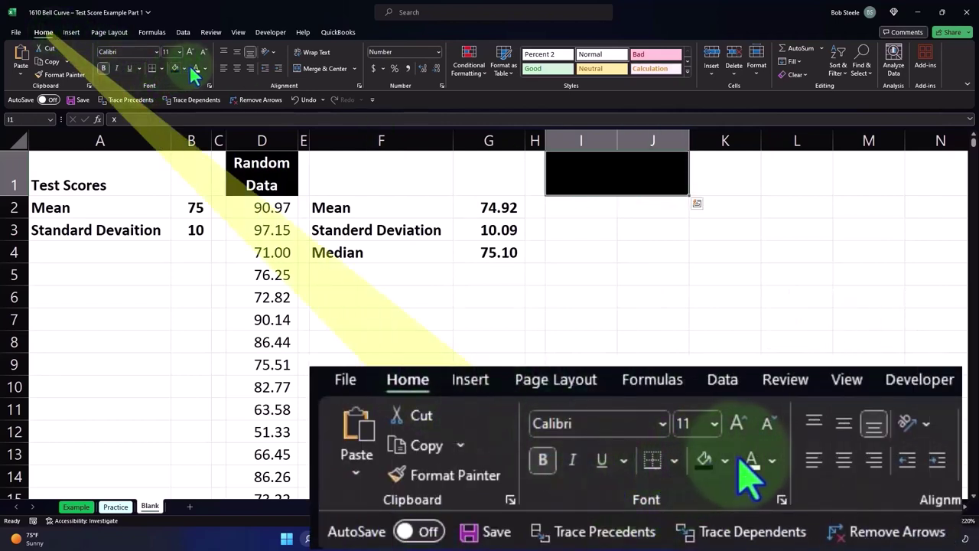
pyautogui.click(195, 68)
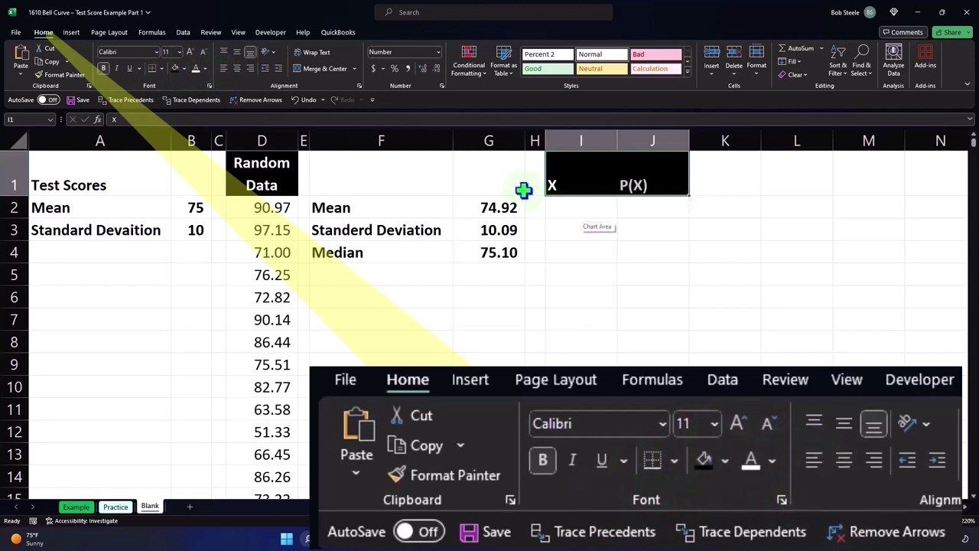
pyautogui.click(237, 68)
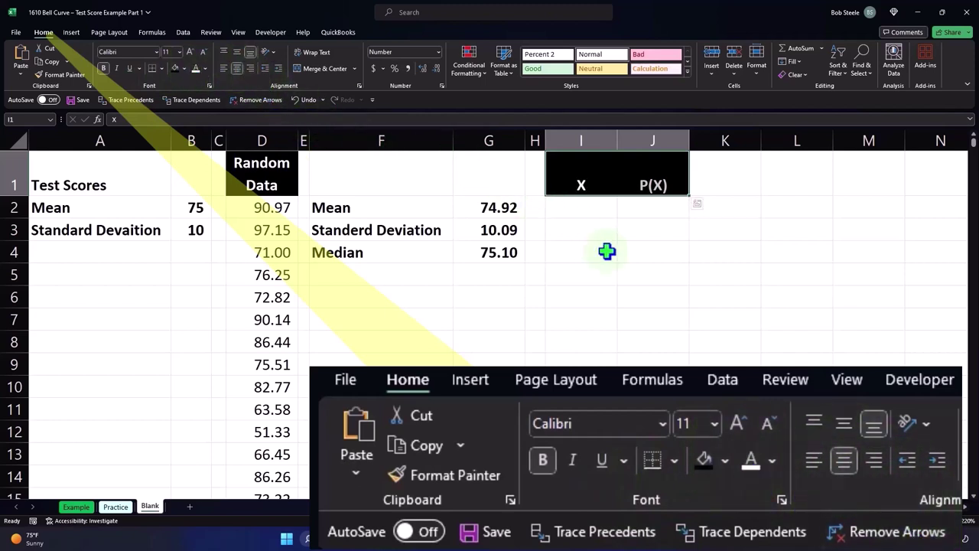
pyautogui.click(604, 252)
pyautogui.moveTo(617, 140); pyautogui.dragTo(582, 140)
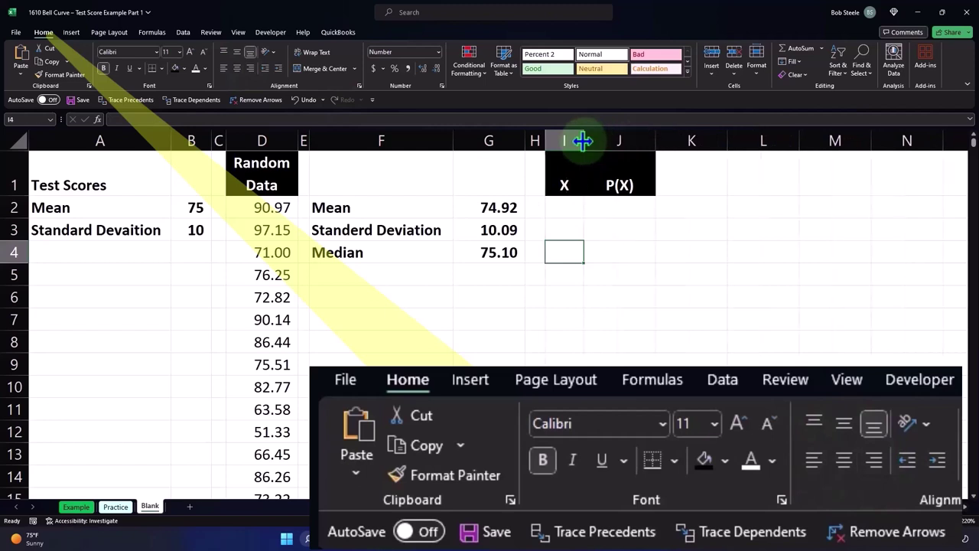
# Step: Label cell F6 as Lower X and cell F7 as Upper X below the statistics
pyautogui.click(352, 299)
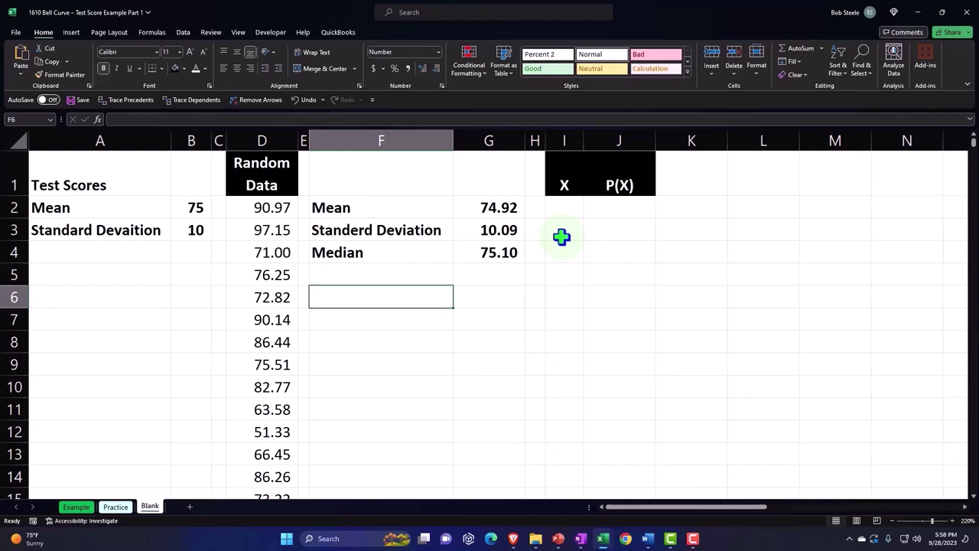
pyautogui.write('Lower X')
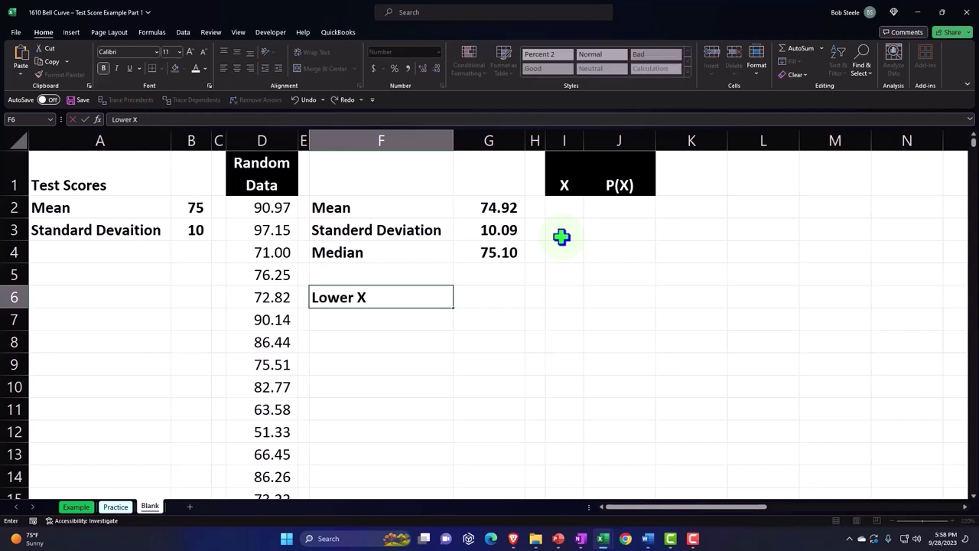
pyautogui.press('Return')
pyautogui.write('Upper X')
pyautogui.press('Tab')
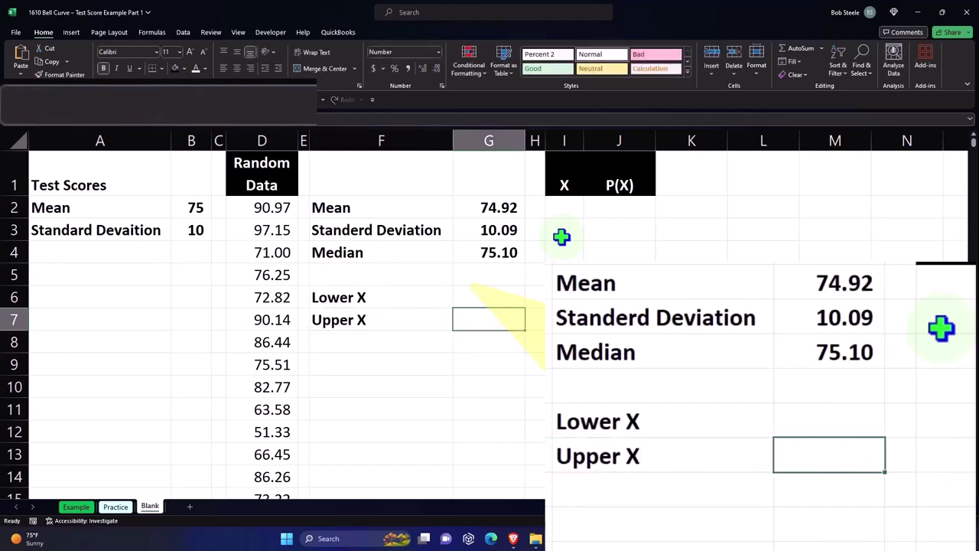
# Step: Calculate Lower X in cell G6 as the mean minus four standard deviations with =G2-G3*4
pyautogui.click(507, 295)
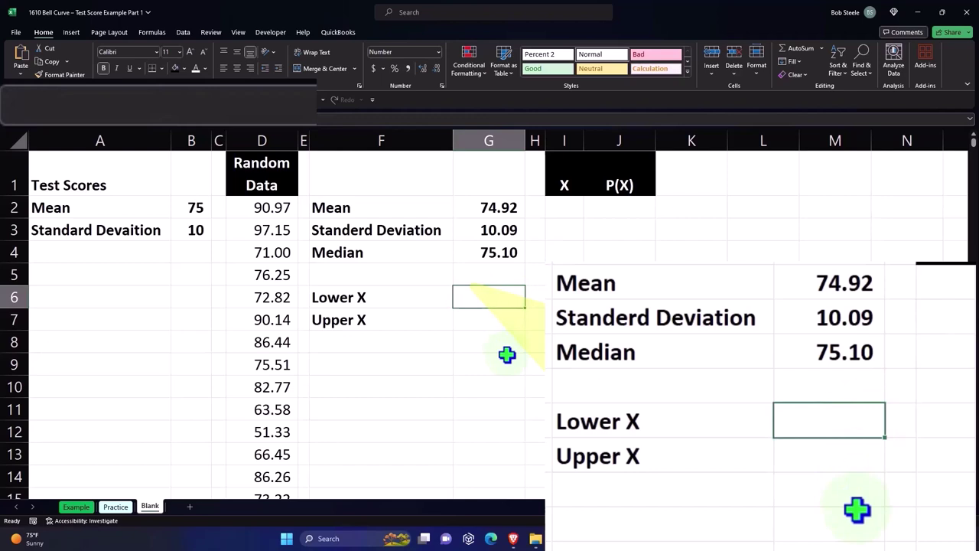
pyautogui.write('=')
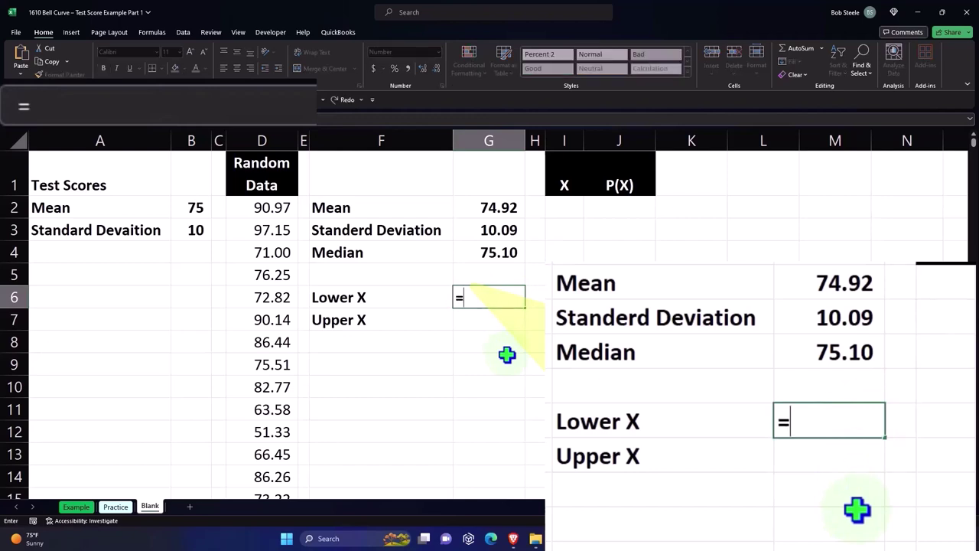
pyautogui.press('Up')
pyautogui.press('Up')
pyautogui.press('Up')
pyautogui.press('Up')
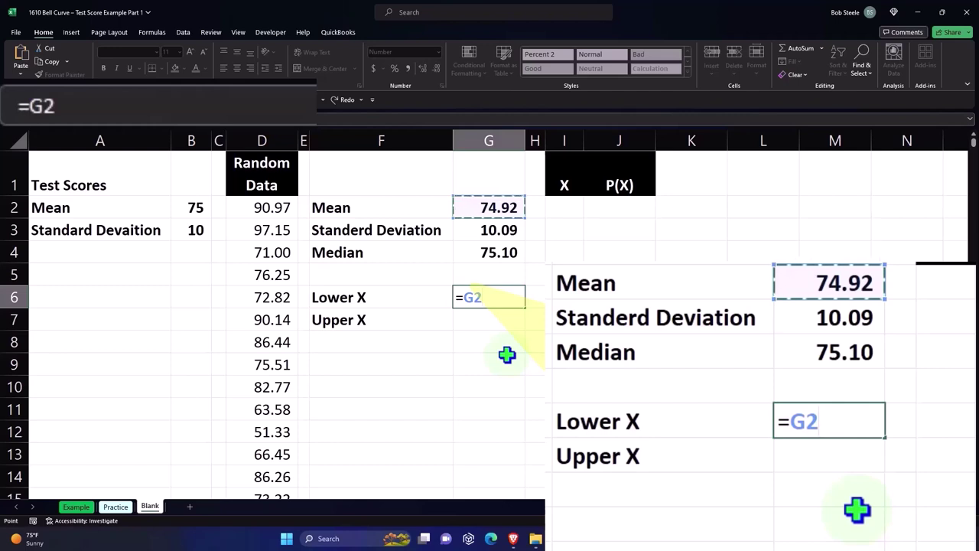
pyautogui.write('-')
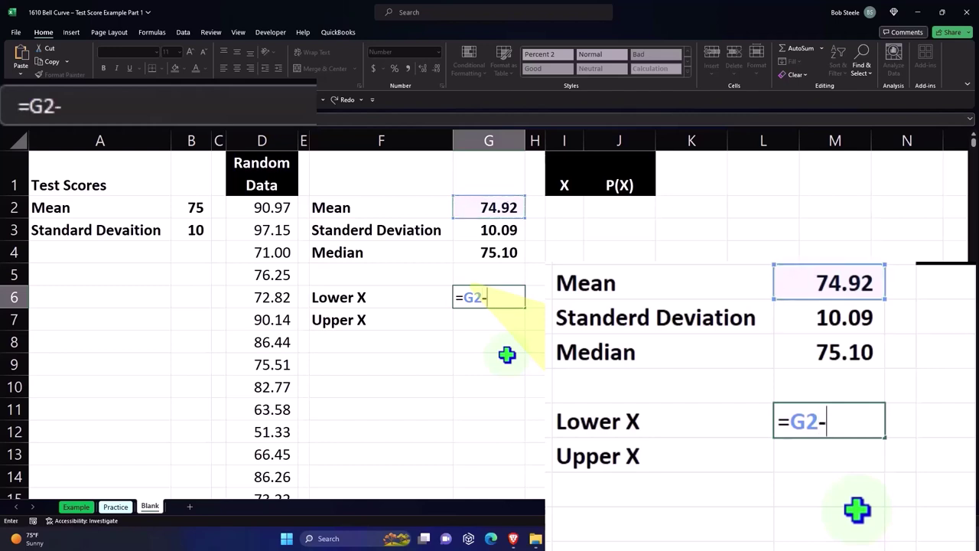
pyautogui.click(496, 234)
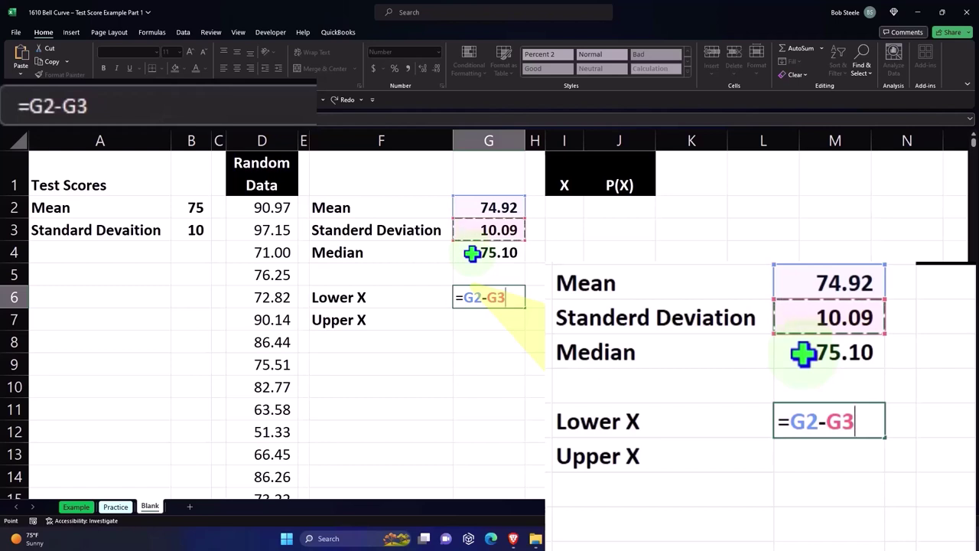
pyautogui.write('*4')
pyautogui.press('Return')
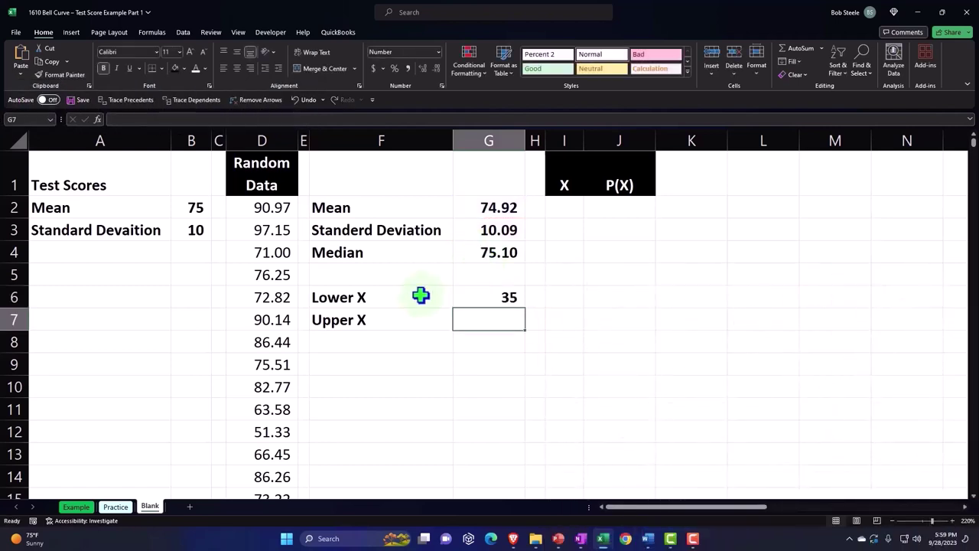
# Step: Shift the Lower X and Upper X rows down by one, label F6 Standard Deviations and enter 4 in G6
pyautogui.moveTo(405, 297); pyautogui.dragTo(438, 357)
pyautogui.click(324, 299)
pyautogui.write('Standard Devaition')
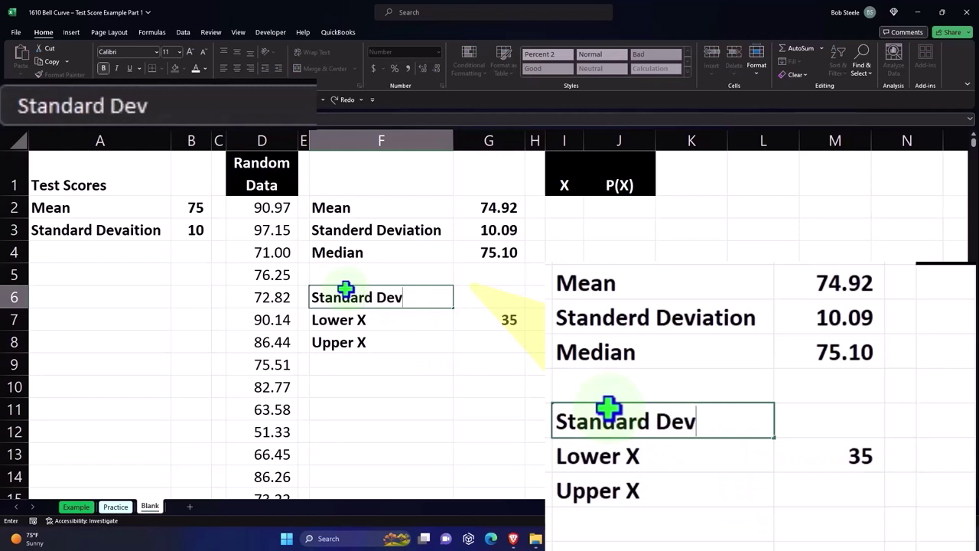
pyautogui.press('BackSpace')
pyautogui.press('BackSpace')
pyautogui.press('BackSpace')
pyautogui.press('BackSpace')
pyautogui.press('BackSpace')
pyautogui.press('BackSpace')
pyautogui.press('BackSpace')
pyautogui.write('viations')
pyautogui.press('Tab')
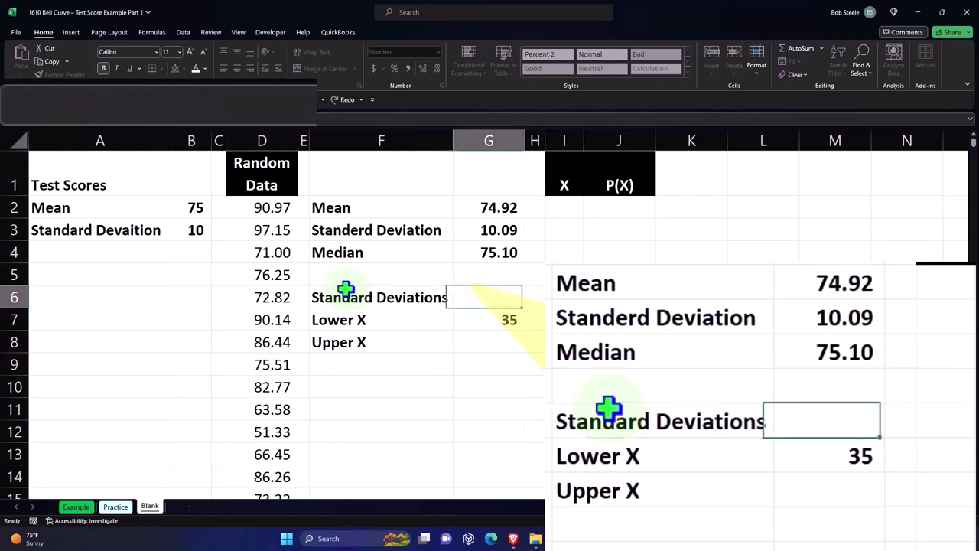
pyautogui.write('4')
pyautogui.press('Return')
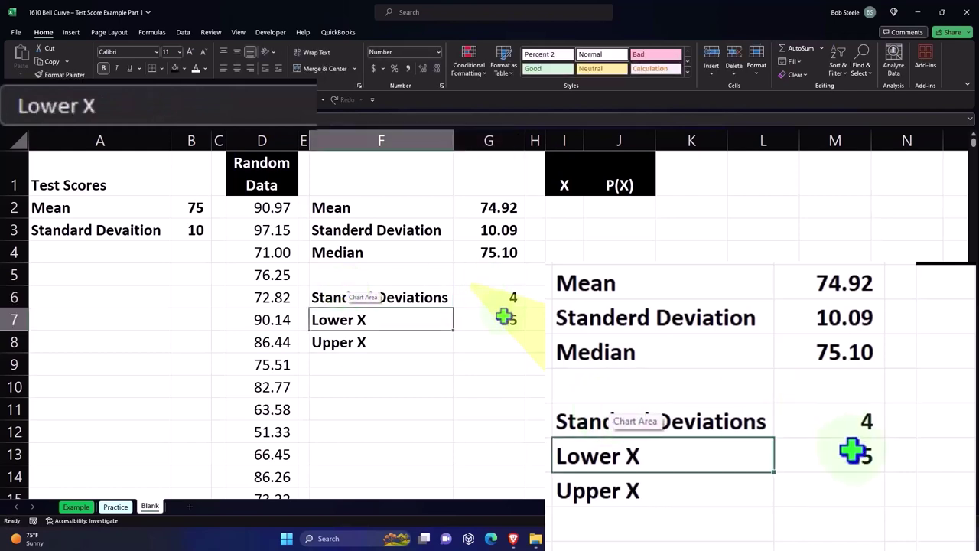
# Step: Replace the hard-coded 4 in the Lower X formula with a reference to G6, giving =G2-G3*G6
pyautogui.click(506, 318)
pyautogui.doubleClick(507, 320)
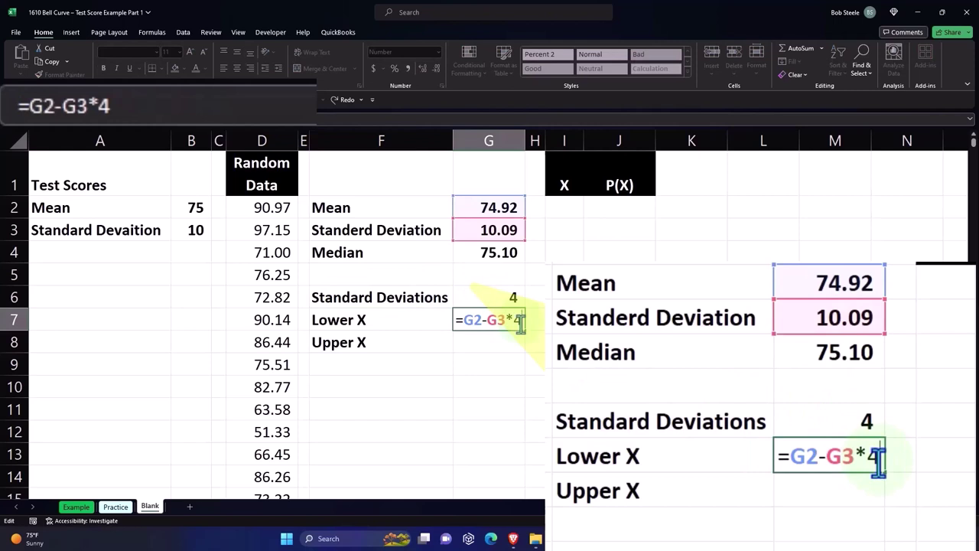
pyautogui.press('BackSpace')
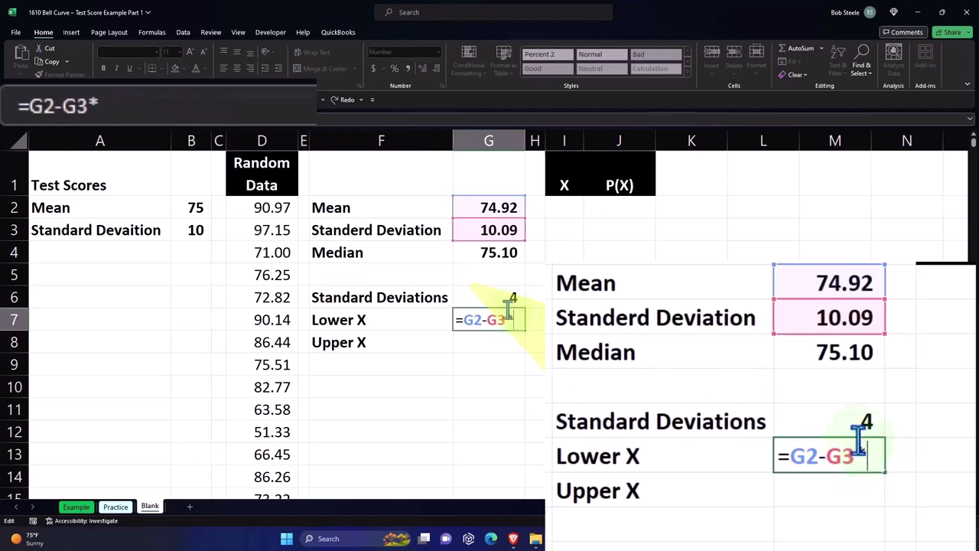
pyautogui.click(500, 297)
pyautogui.press('Return')
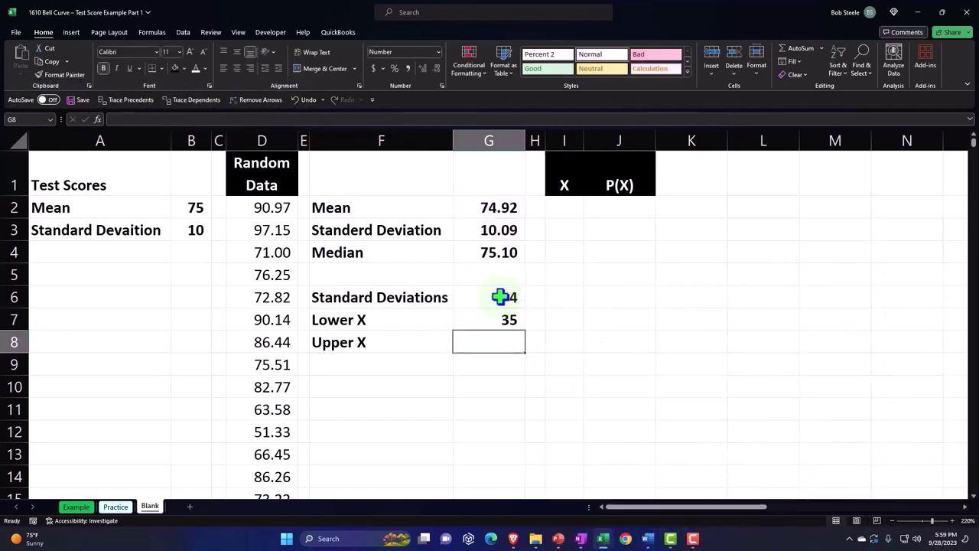
# Step: Format the Lower X and Upper X value cells G7:G8 with two decimal places
pyautogui.moveTo(507, 320); pyautogui.dragTo(507, 342)
pyautogui.click(489, 74)
pyautogui.click(490, 73)
# Step: Calculate Upper X in cell G8 with =G2+G3*G6, and inspect the Lower X formula in G7
pyautogui.click(477, 344)
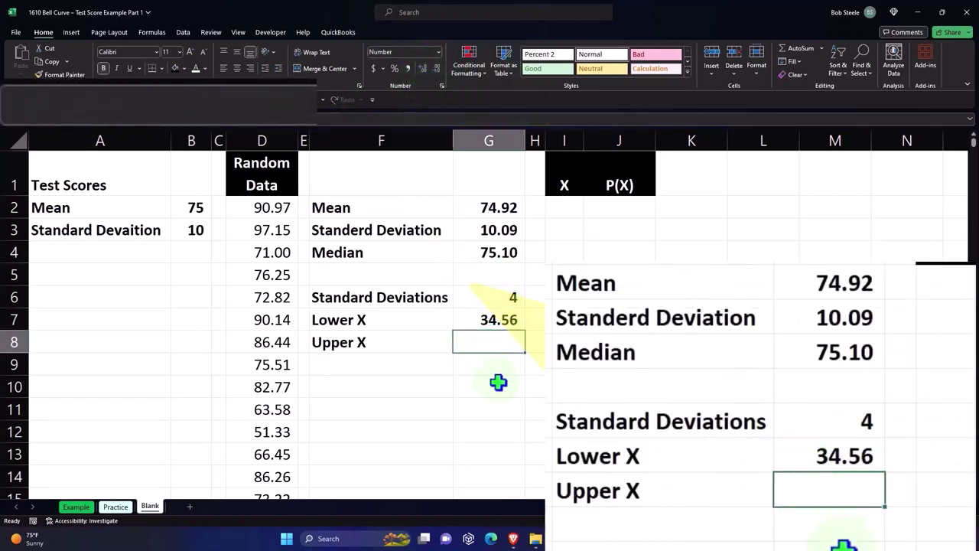
pyautogui.write('=')
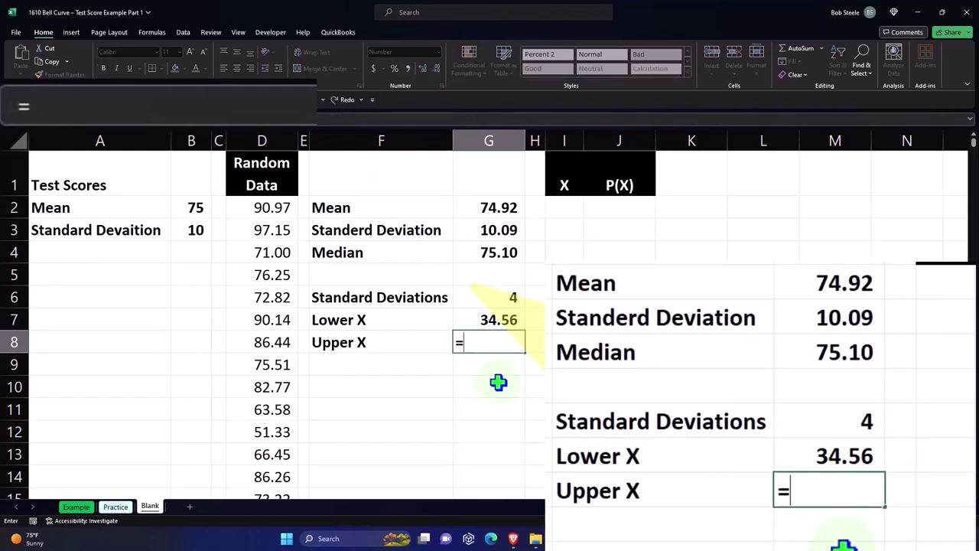
pyautogui.press('Up')
pyautogui.press('Up')
pyautogui.press('Up')
pyautogui.press('Up')
pyautogui.press('Up')
pyautogui.press('Up')
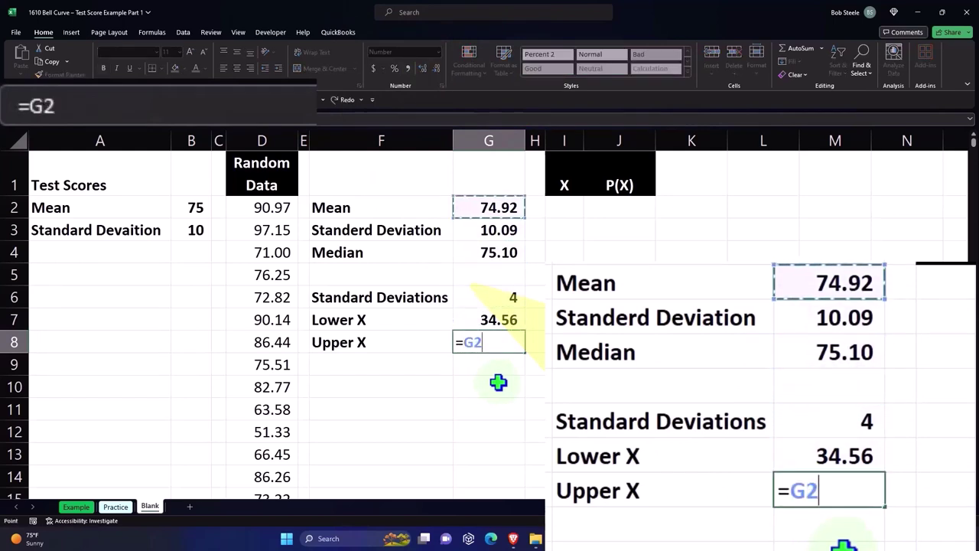
pyautogui.write('+')
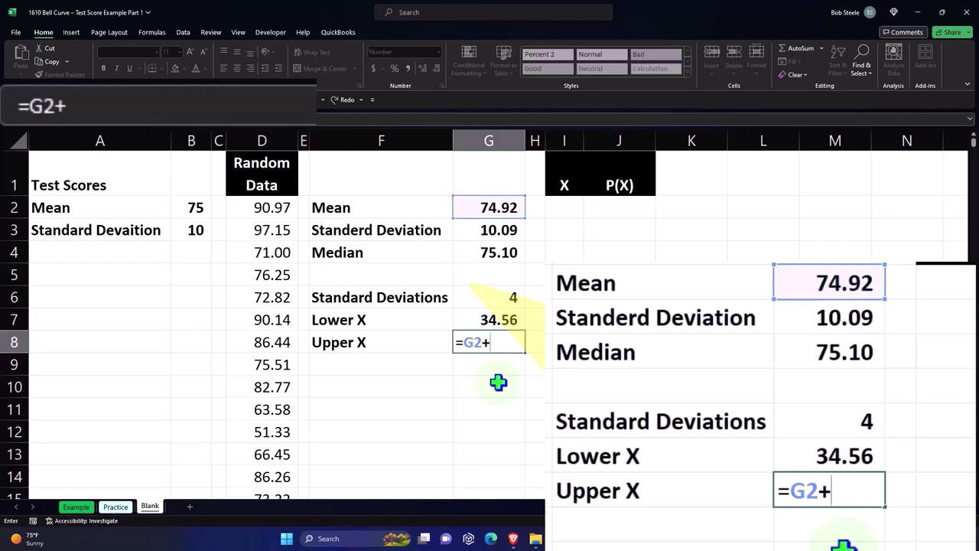
pyautogui.click(507, 231)
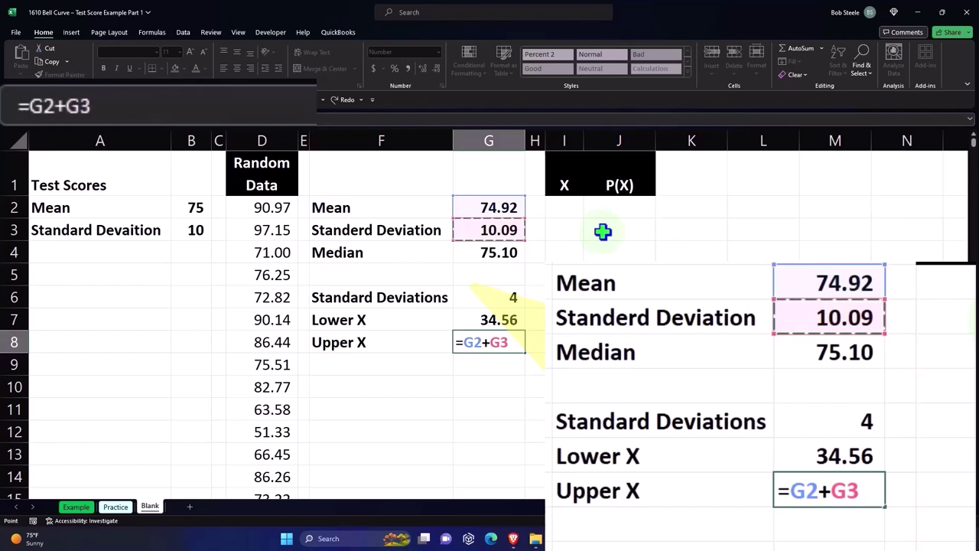
pyautogui.write('*')
pyautogui.click(507, 291)
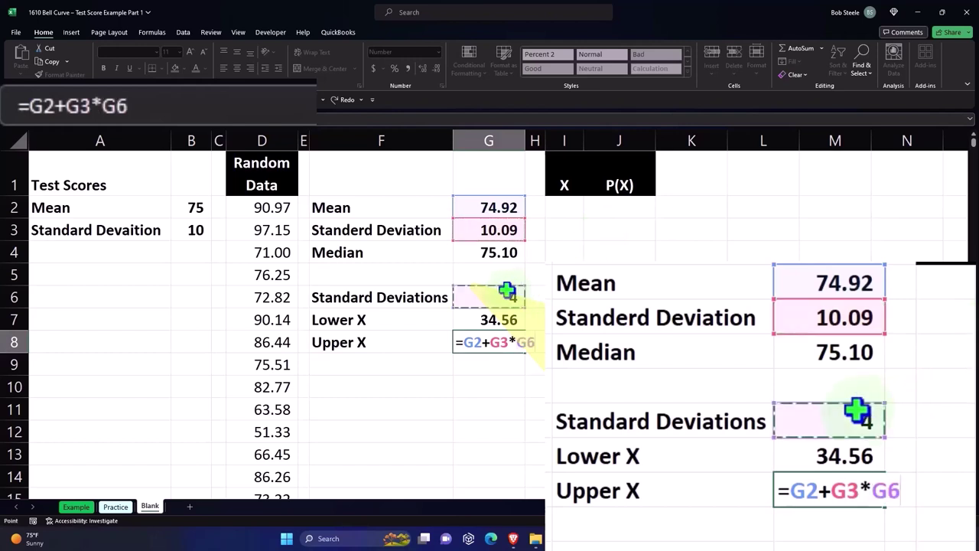
pyautogui.press('Return')
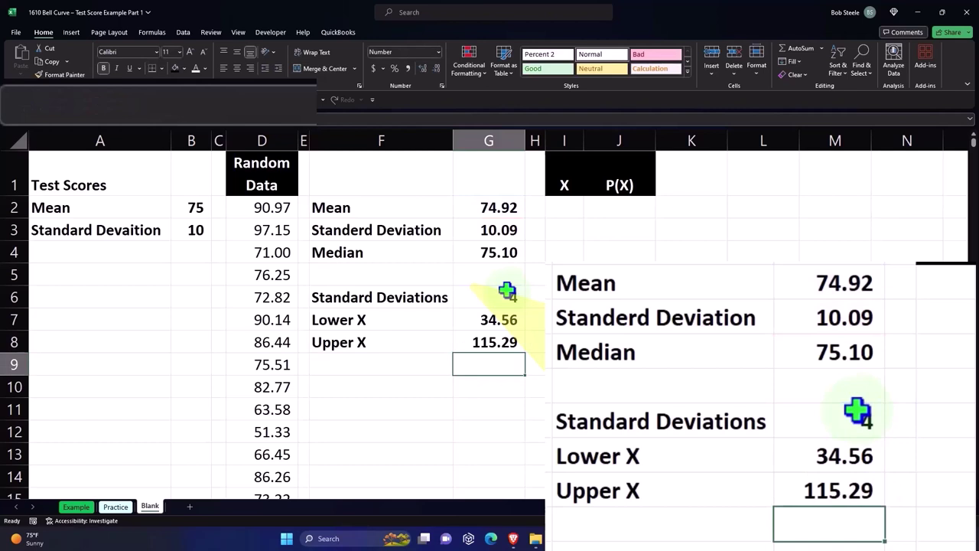
pyautogui.click(501, 322)
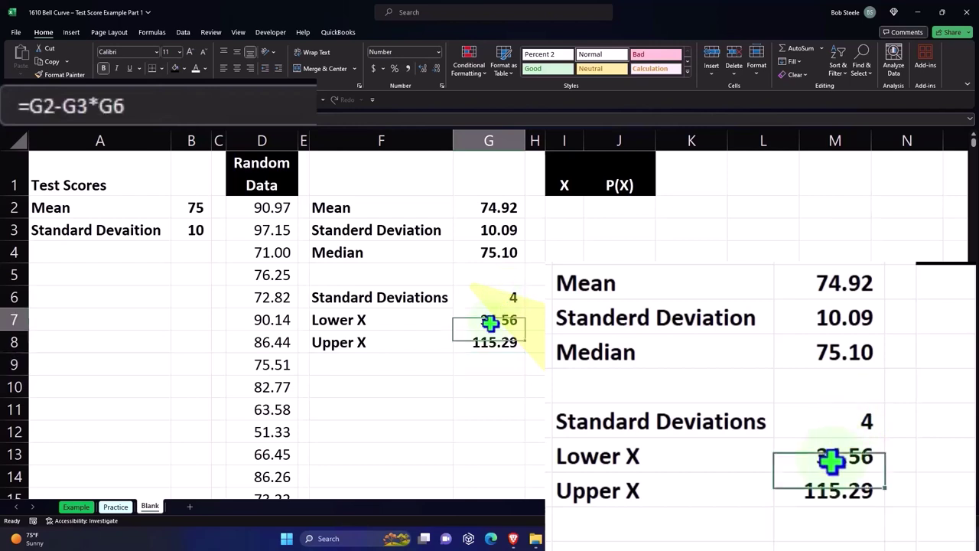
# Step: Enter 34 in I2 and 35 in I3 as the first two values of the X column
pyautogui.click(448, 342)
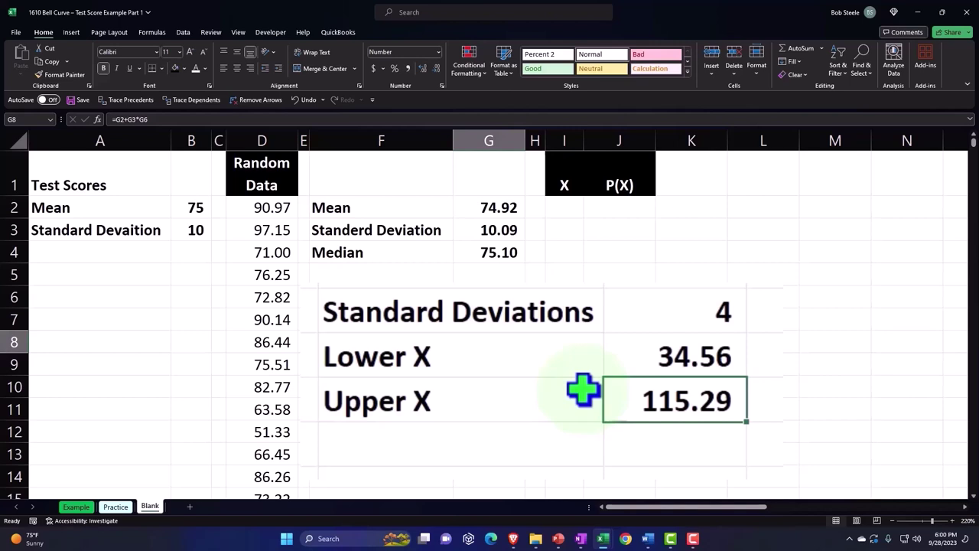
pyautogui.press('Up')
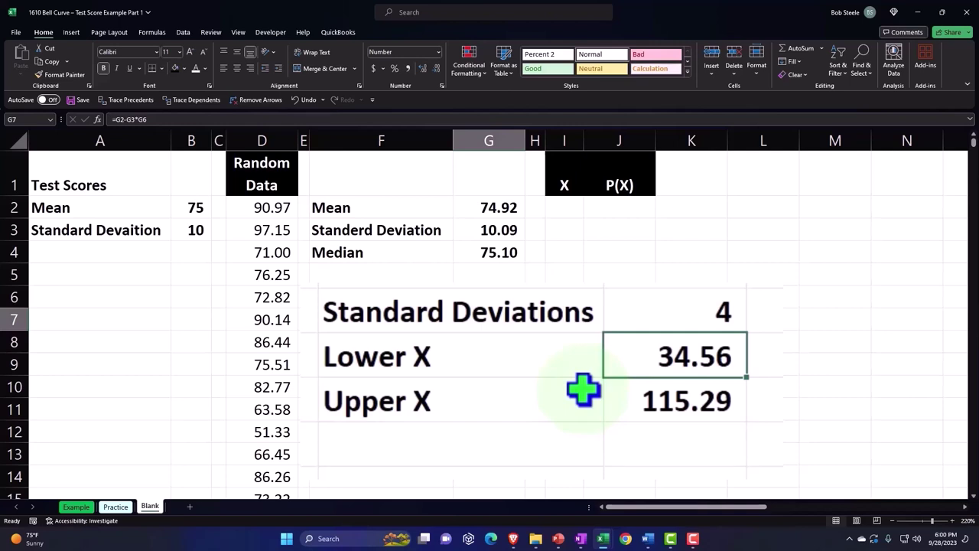
pyautogui.press('Right')
pyautogui.press('Up')
pyautogui.press('Up')
pyautogui.press('Up')
pyautogui.press('Up')
pyautogui.press('Up')
pyautogui.press('Right')
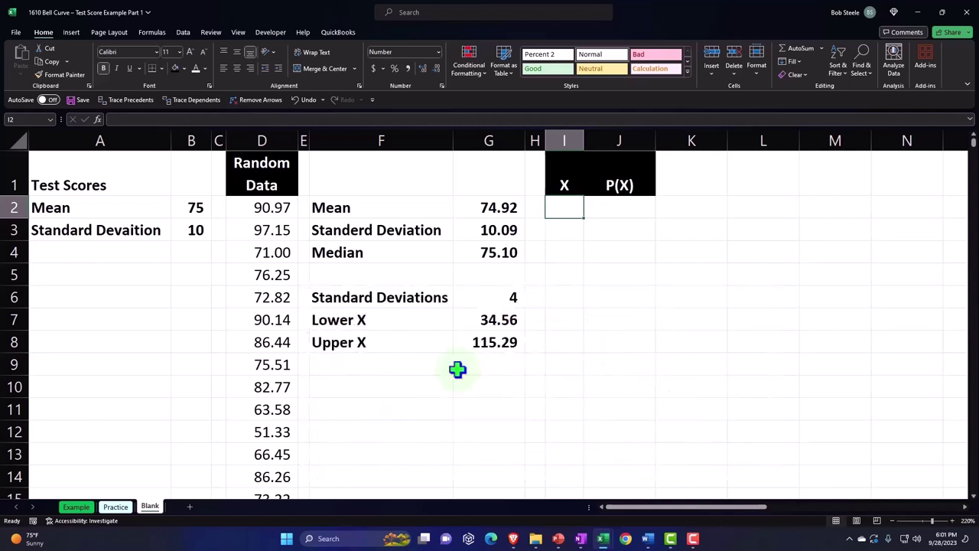
pyautogui.write('34')
pyautogui.press('Return')
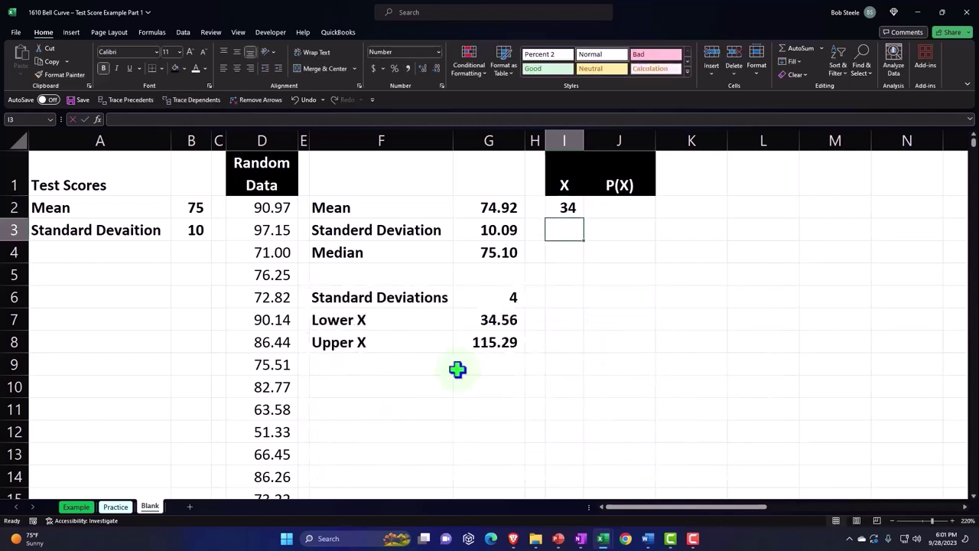
pyautogui.write('35')
pyautogui.press('Return')
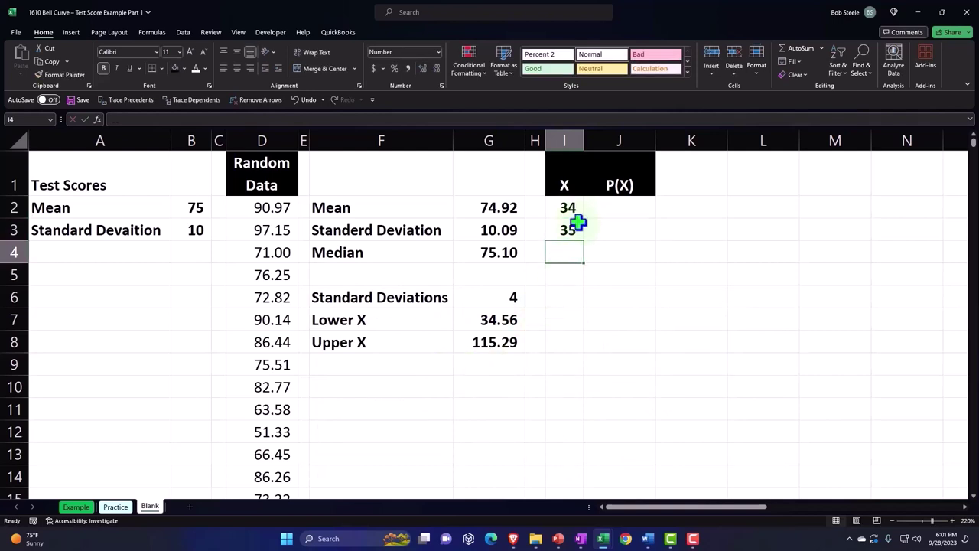
# Step: Extend the X series from I2:I3 down column I in increments of one to 116
pyautogui.moveTo(574, 214); pyautogui.dragTo(576, 215)
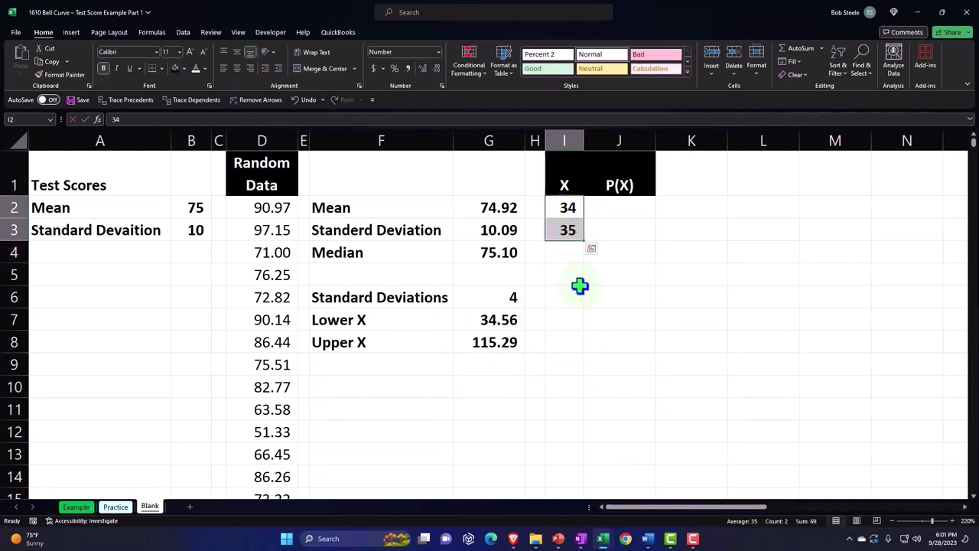
pyautogui.moveTo(585, 243); pyautogui.dragTo(555, 339)
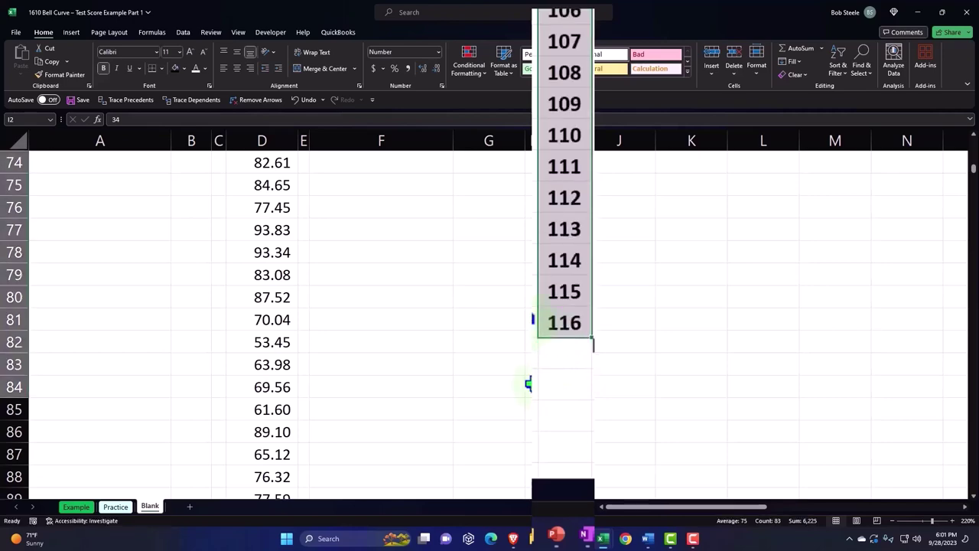
pyautogui.scroll(20, 528, 380)
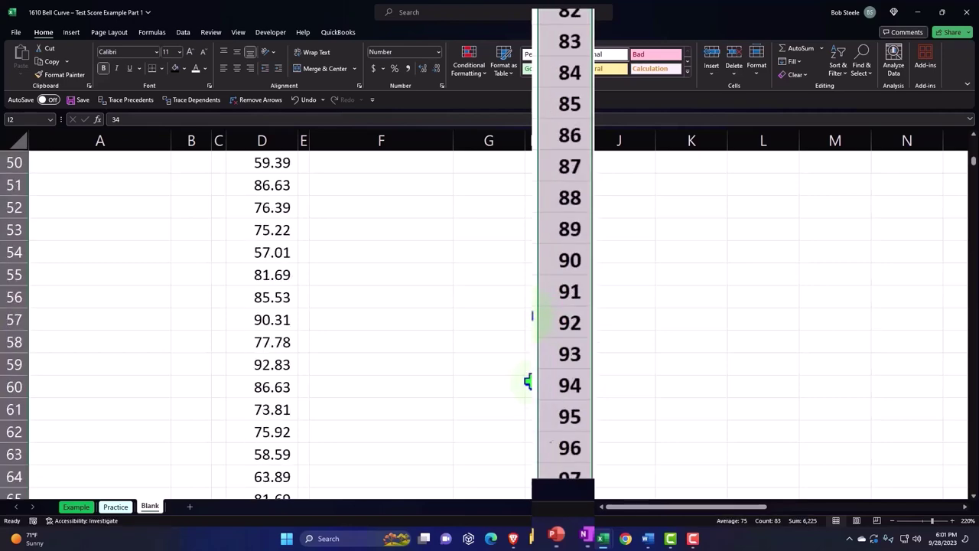
# Step: Start a NORM.DIST formula in J2 with I2 as x and the absolute reference $G$2 as the mean
pyautogui.click(436, 322)
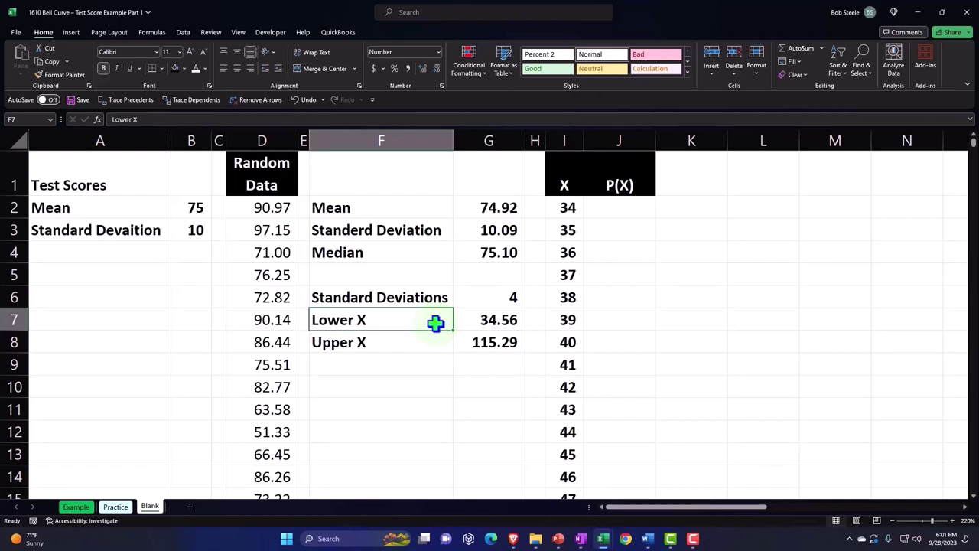
pyautogui.press('Down')
pyautogui.press('Down')
pyautogui.press('Down')
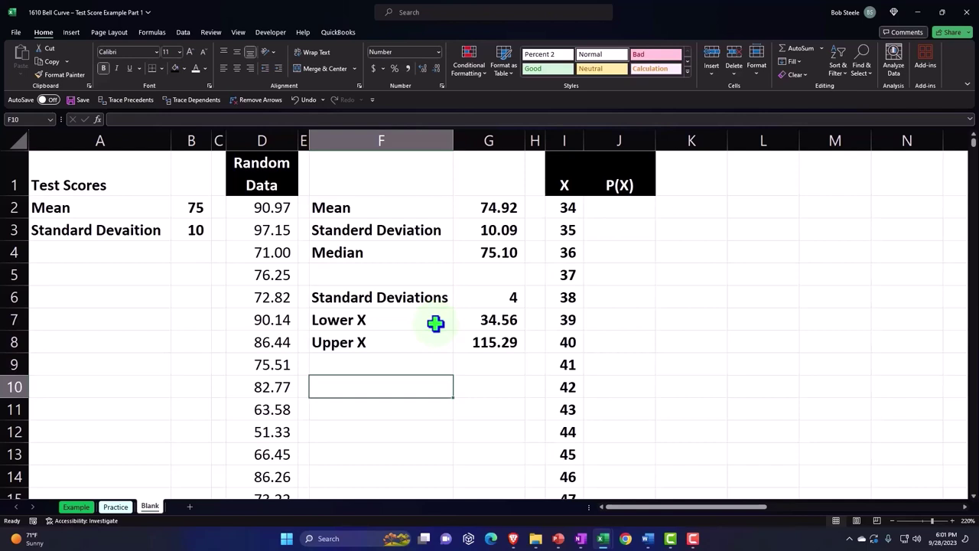
pyautogui.press('Right')
pyautogui.press('Right')
pyautogui.press('Right')
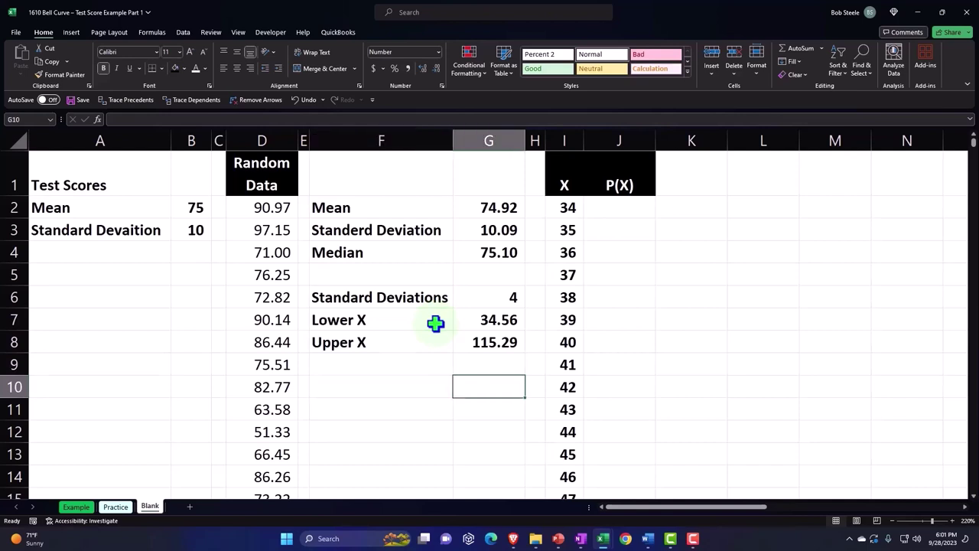
pyautogui.press('Up')
pyautogui.press('Up')
pyautogui.press('Up')
pyautogui.press('Up')
pyautogui.press('Up')
pyautogui.press('Up')
pyautogui.press('Up')
pyautogui.press('Up')
pyautogui.press('Right')
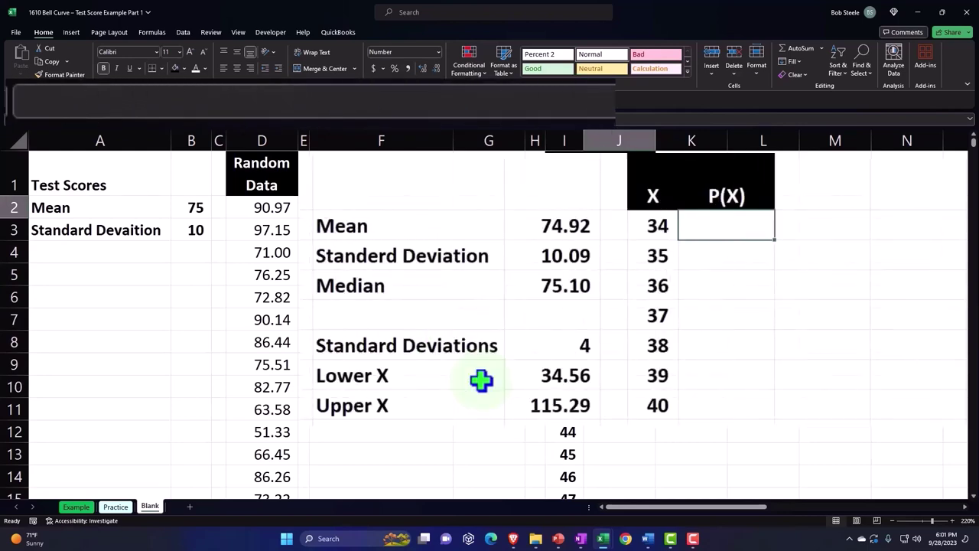
pyautogui.write('=')
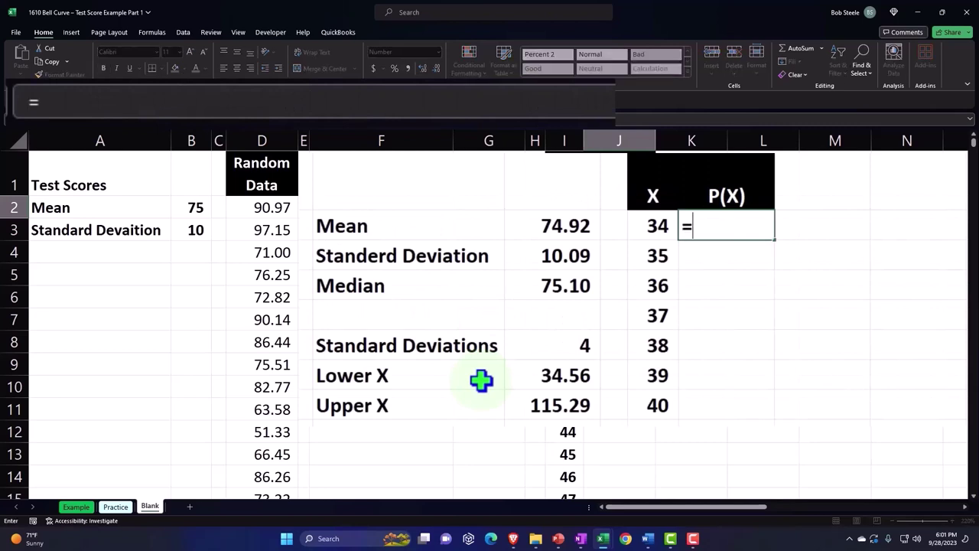
pyautogui.write('norm.dist')
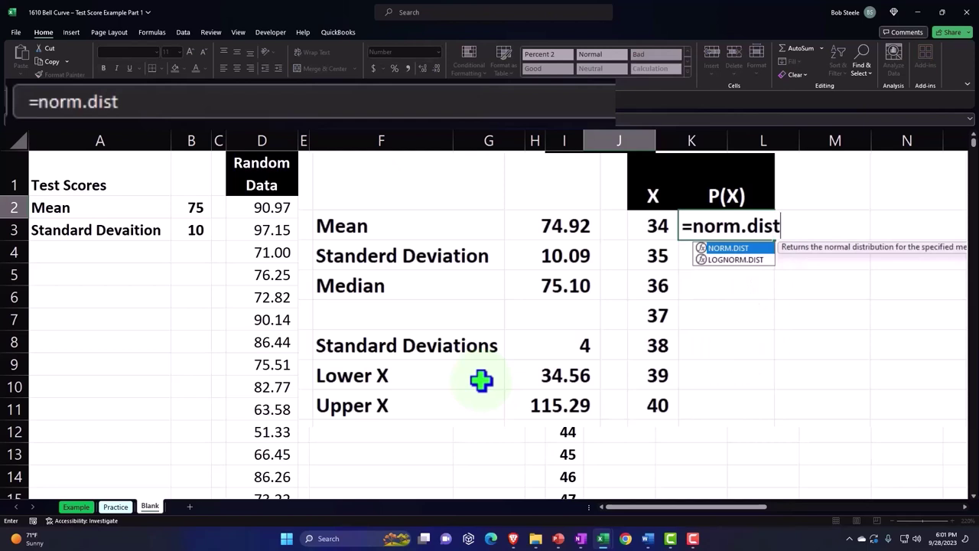
pyautogui.press('Tab')
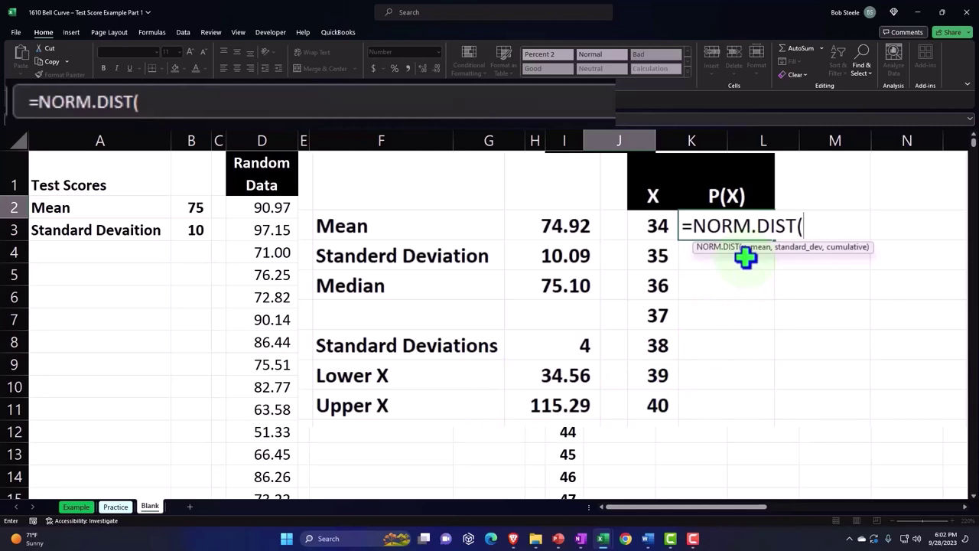
pyautogui.click(652, 227)
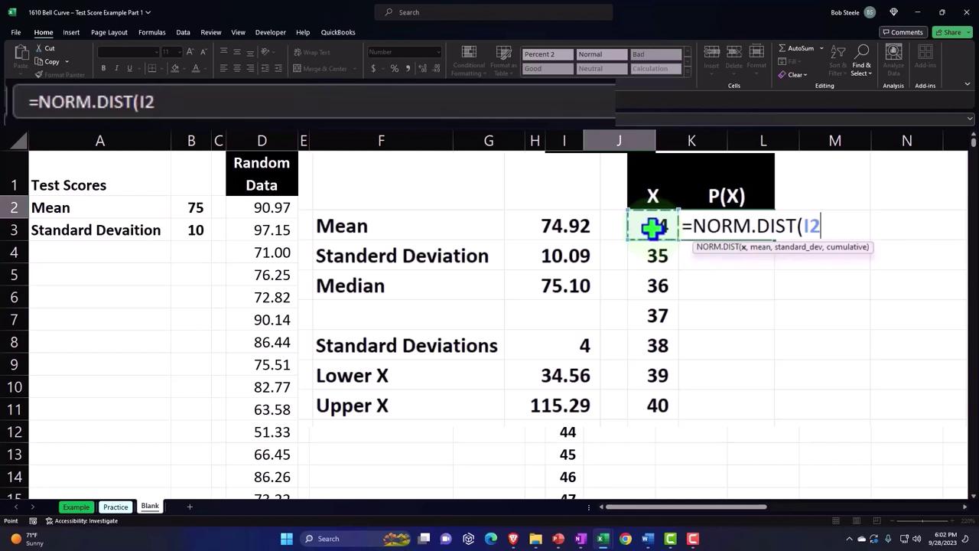
pyautogui.write(',')
pyautogui.click(542, 223)
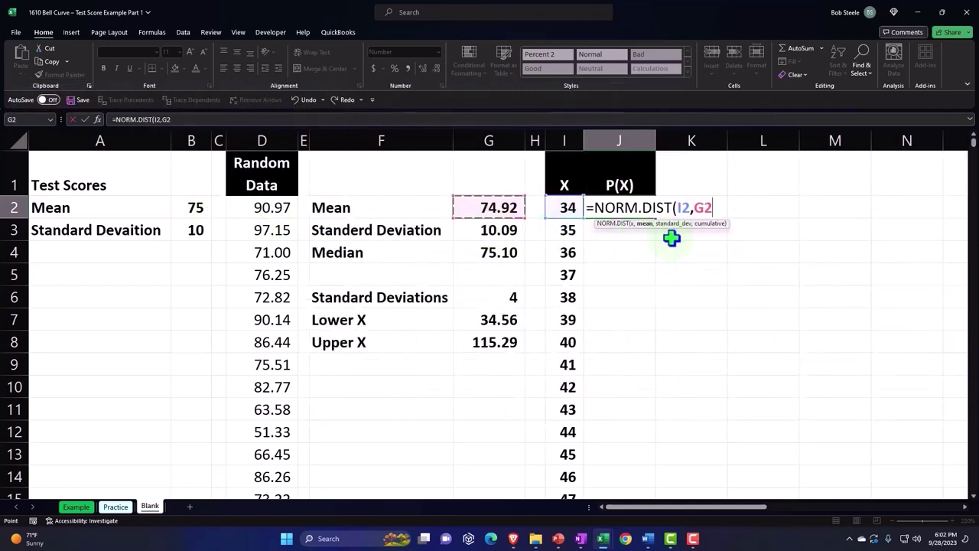
pyautogui.press('F4')
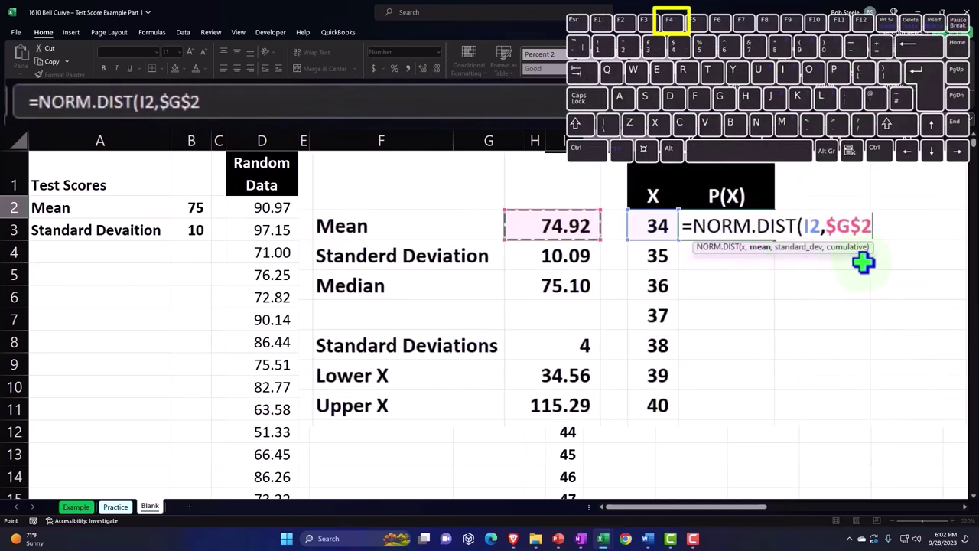
pyautogui.write(',')
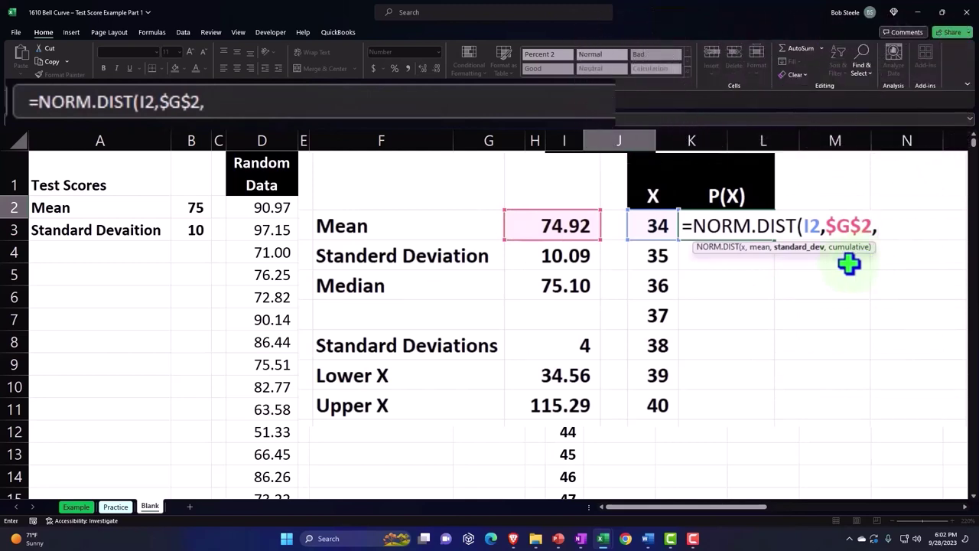
# Step: Complete the J2 formula with $G$3 as the standard deviation and 0 for cumulative, giving =NORM.DIST(I2,$G$2,$G$3,0)
pyautogui.click(585, 252)
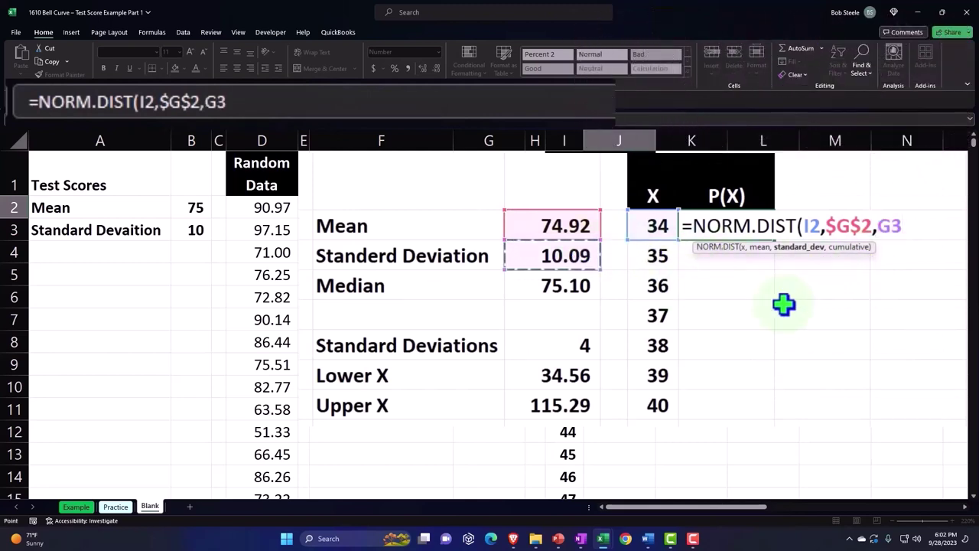
pyautogui.press('F4')
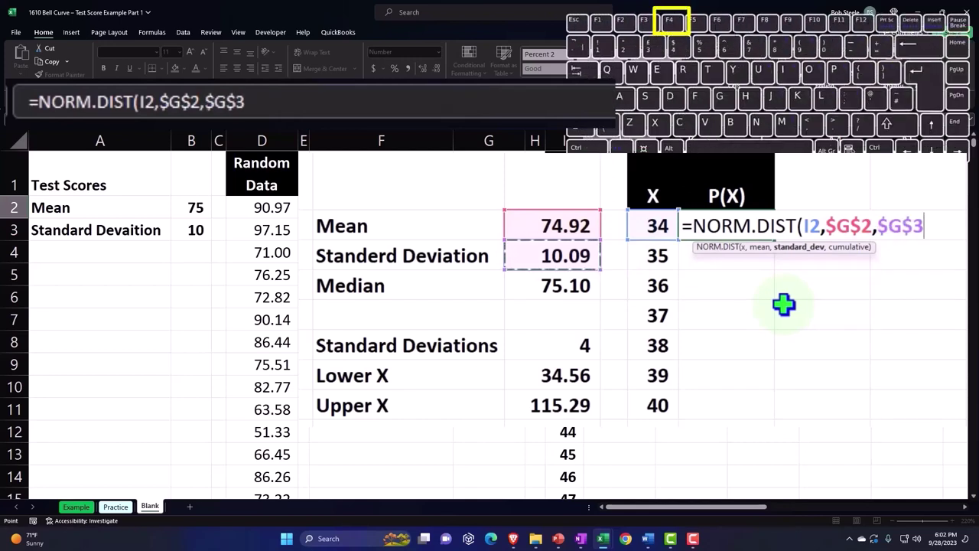
pyautogui.write(',')
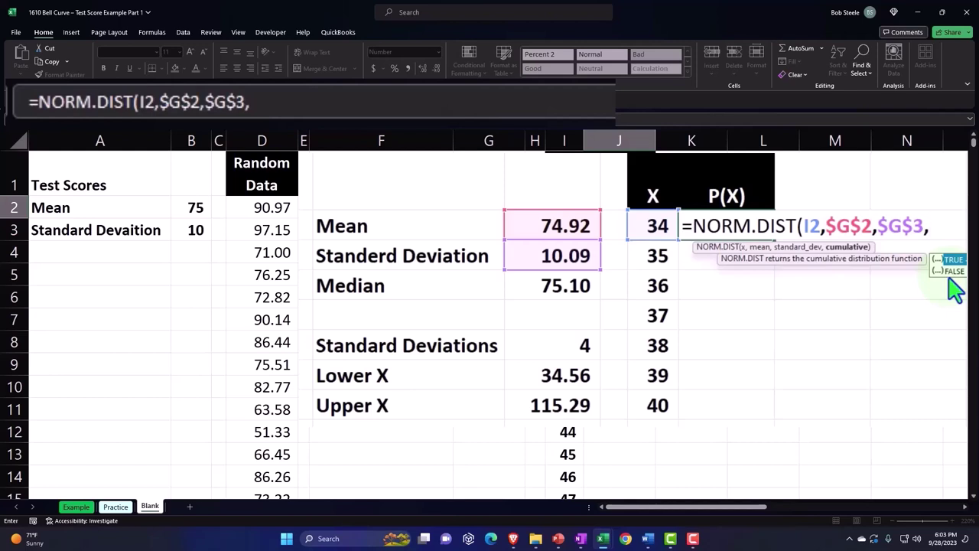
pyautogui.write('0')
pyautogui.write(')')
pyautogui.press('Return')
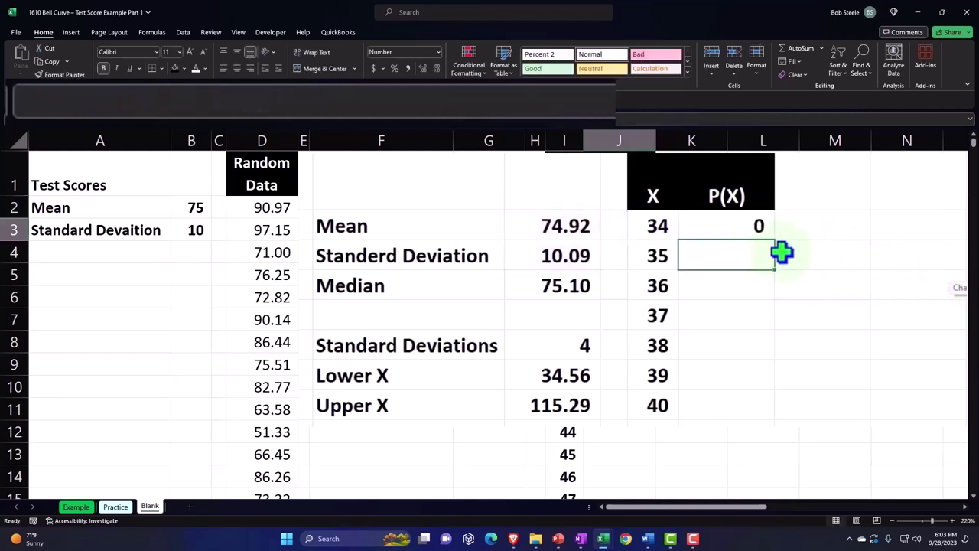
# Step: Format J2 as a percentage with two decimals and fill its formula down the P(X) column alongside the X values
pyautogui.click(749, 227)
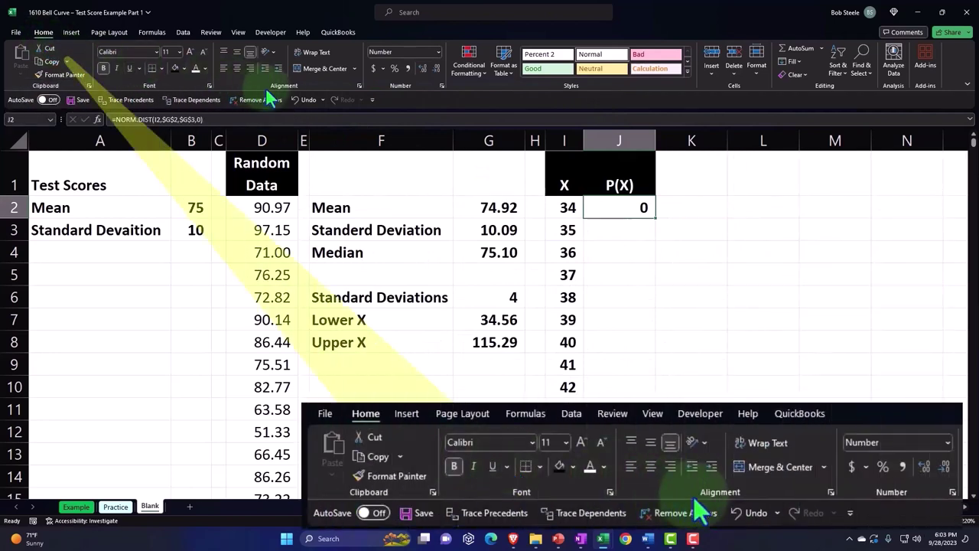
pyautogui.click(394, 68)
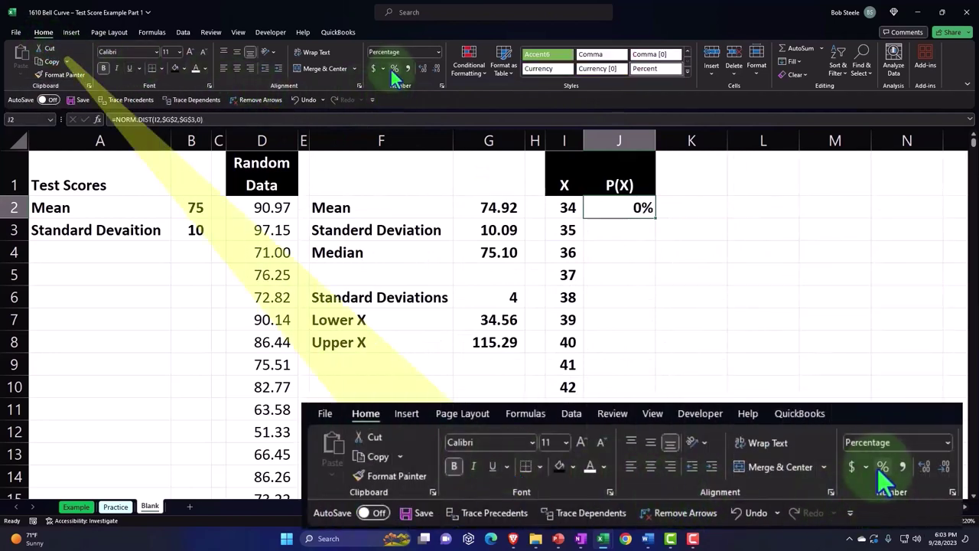
pyautogui.click(423, 69)
pyautogui.click(423, 69)
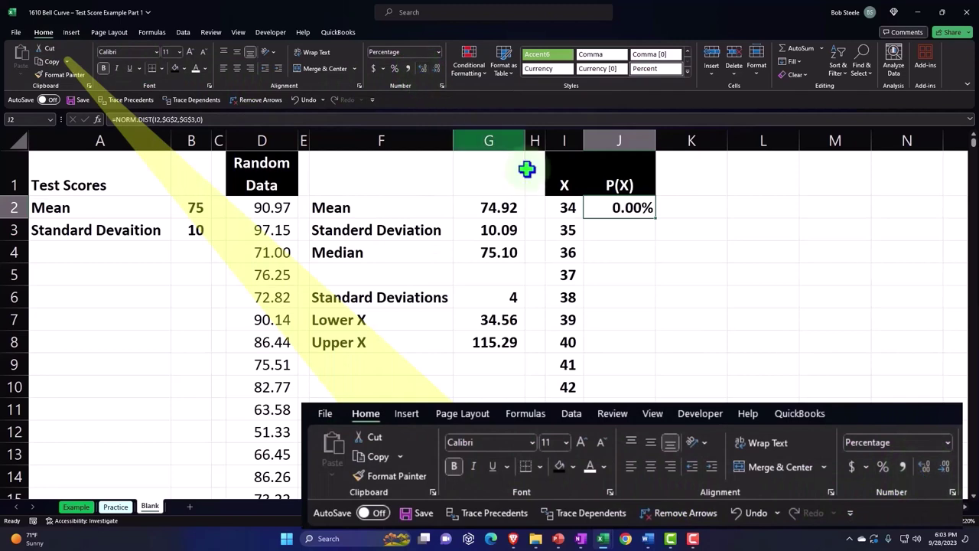
pyautogui.doubleClick(656, 218)
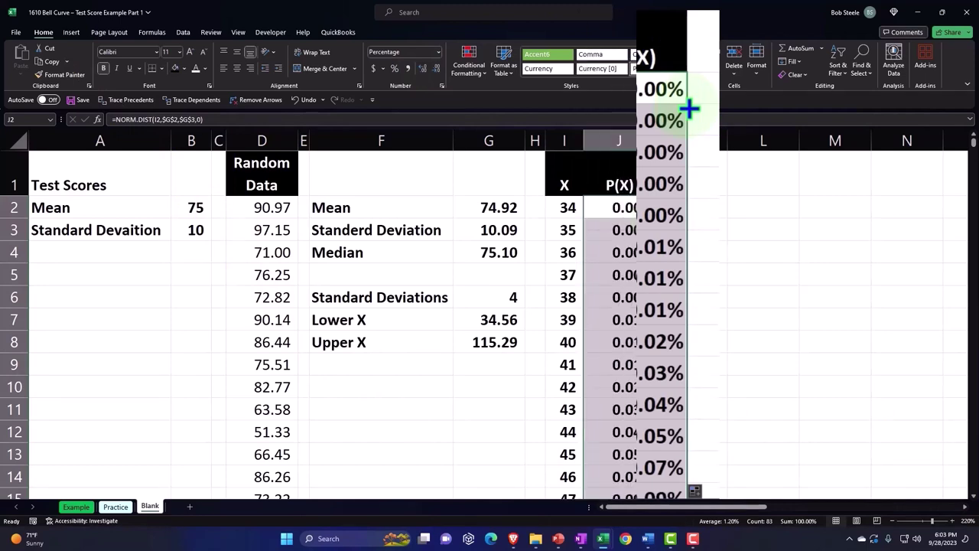
# Step: Review the filled P(X) values beside the X column and try to select the P(X) range starting from J2
pyautogui.scroll(-2, 567, 416)
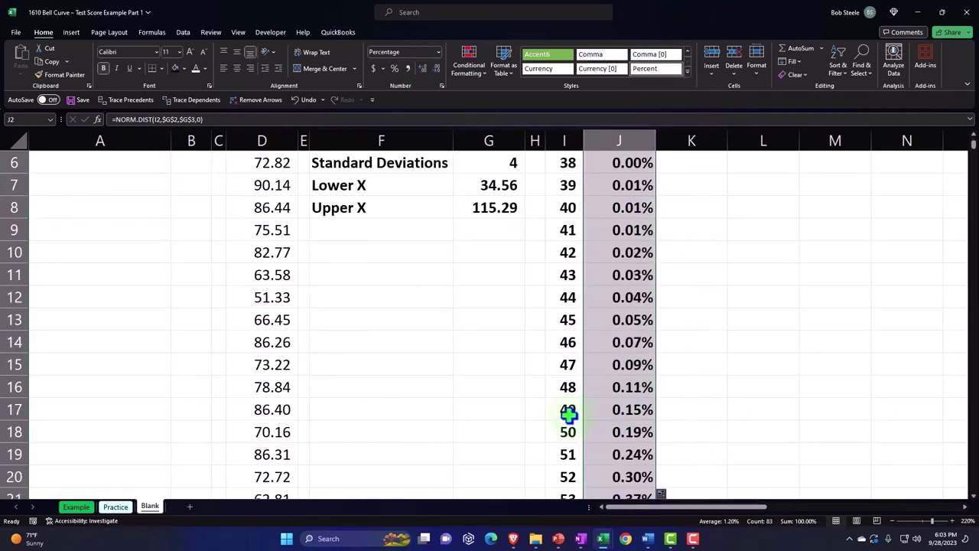
pyautogui.click(566, 387)
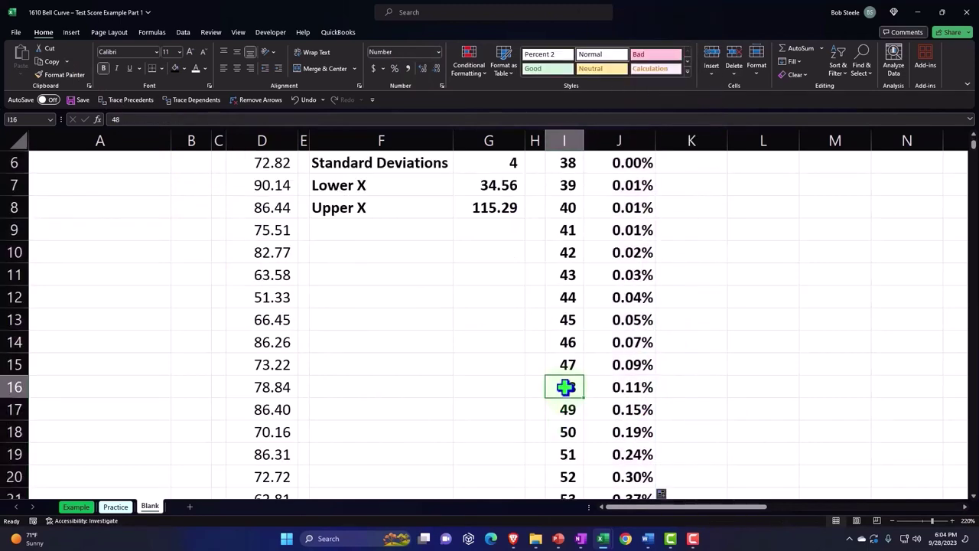
pyautogui.scroll(2, 599, 263)
pyautogui.click(619, 204)
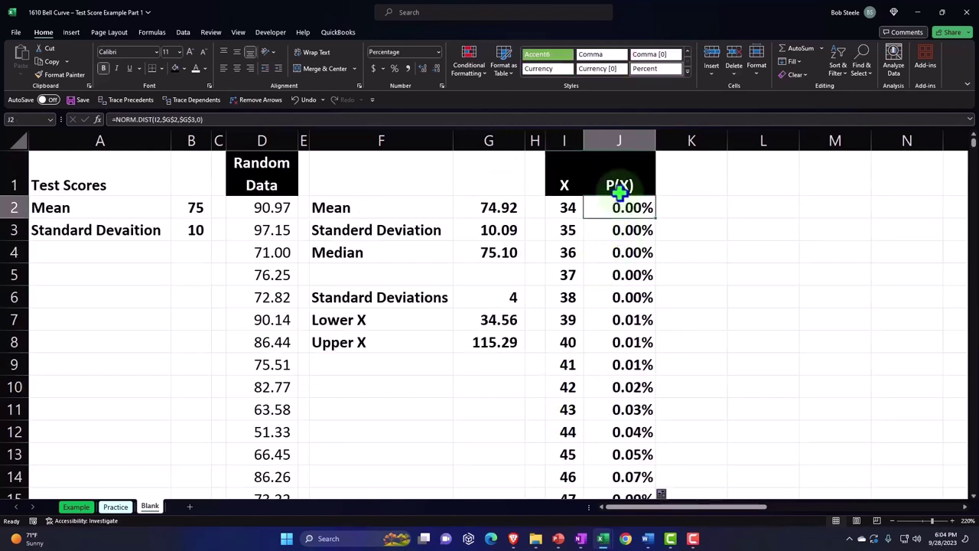
pyautogui.hotkey('ctrl', 'shift', 'Right')
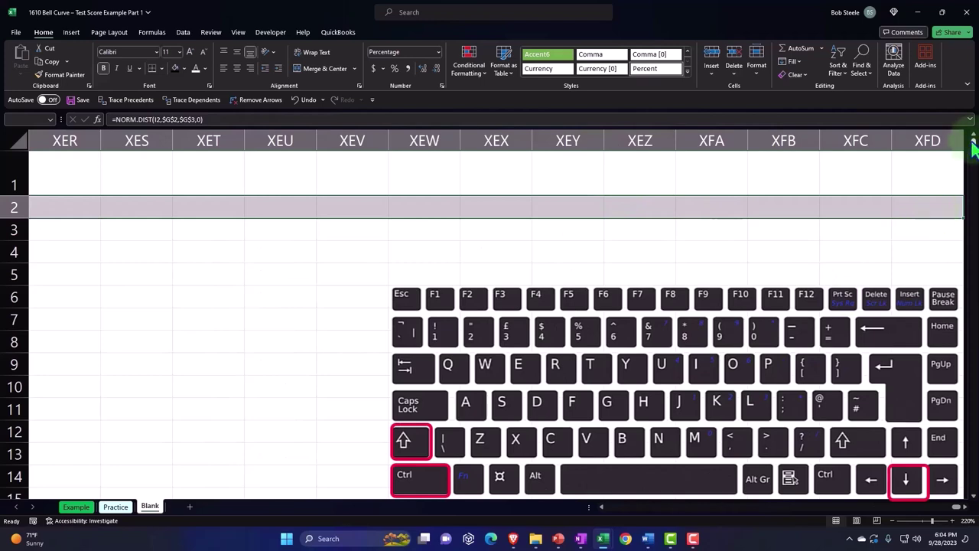
pyautogui.click(750, 278)
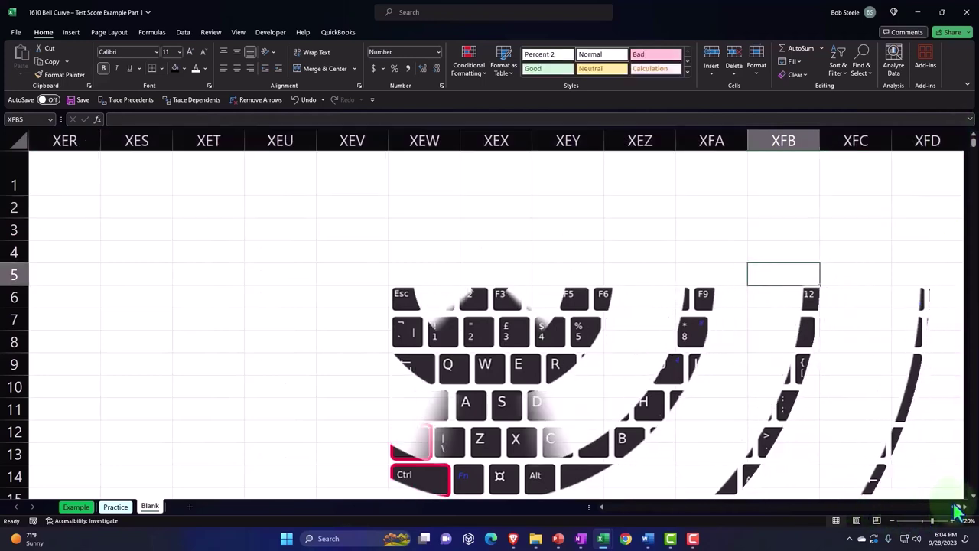